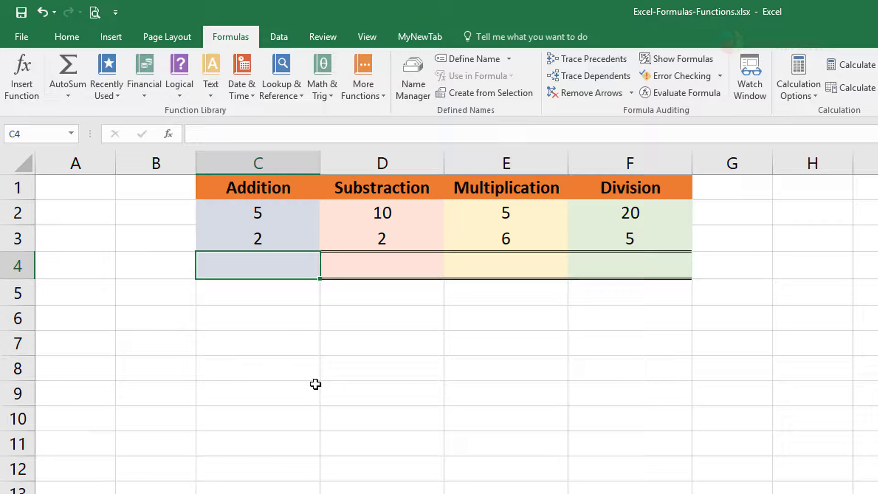
# Enter the result 7 in cell C4 by hand and replace it with the text Seven
pyautogui.write('7')
pyautogui.press('Return')
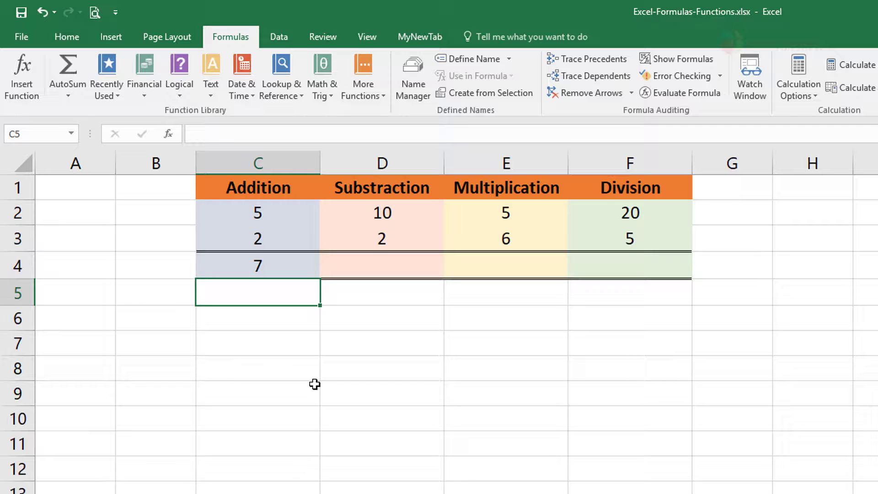
pyautogui.click(270, 265)
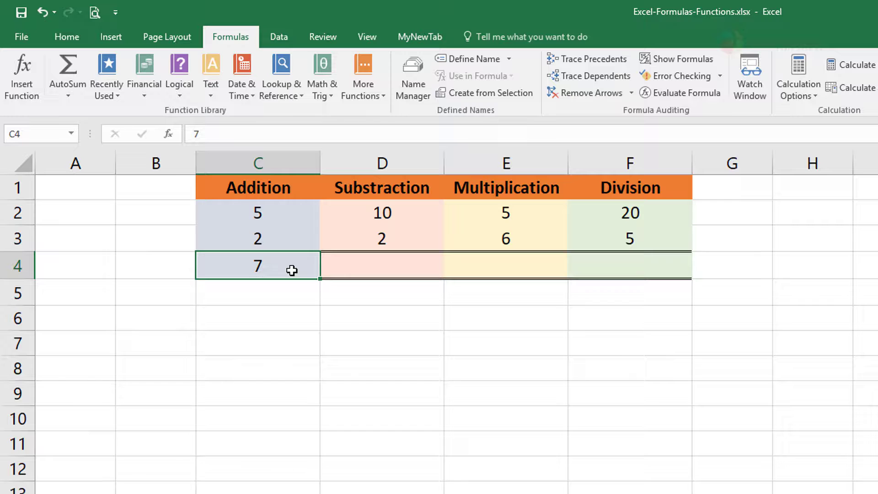
pyautogui.write('Seven')
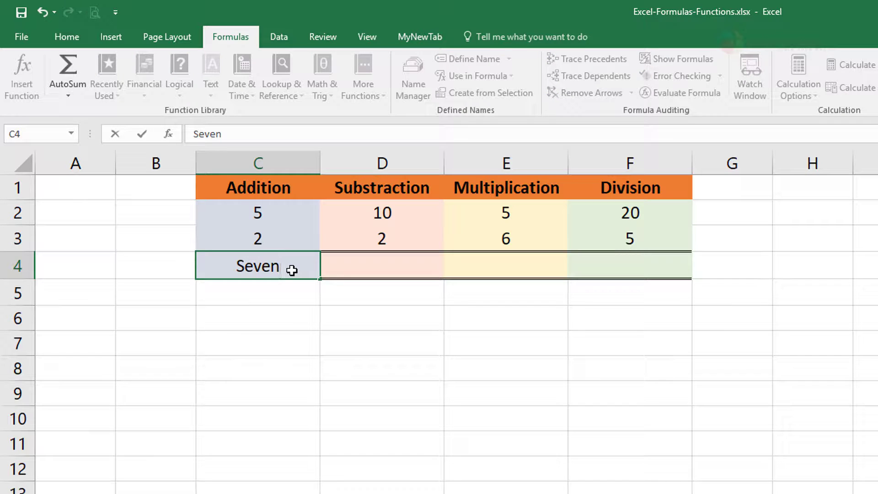
pyautogui.click(304, 330)
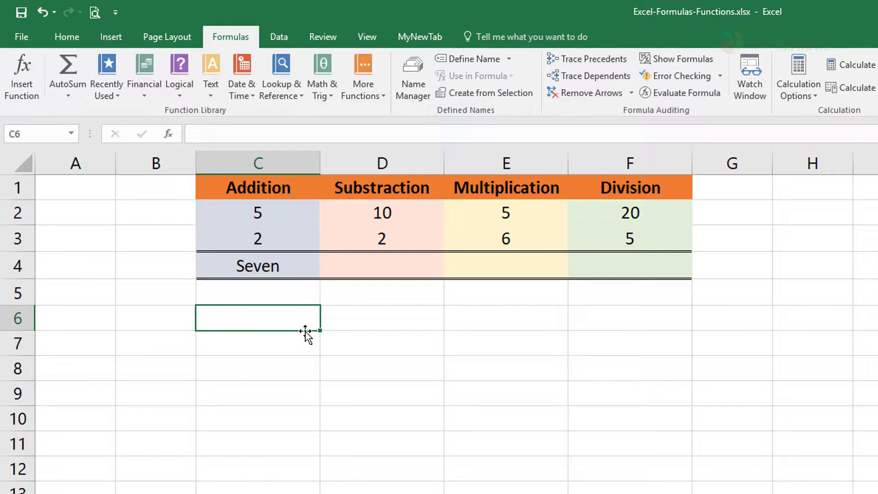
# Replace the content of cell C4 with the formula =5+2
pyautogui.click(265, 268)
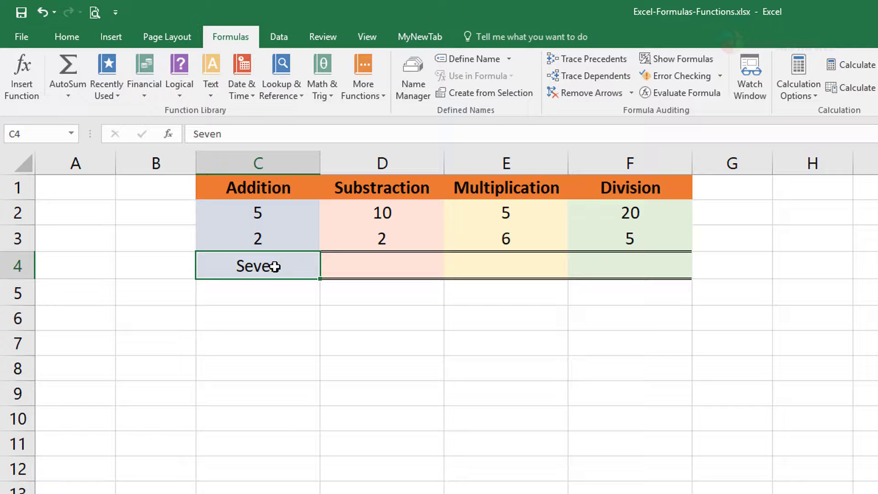
pyautogui.write('=')
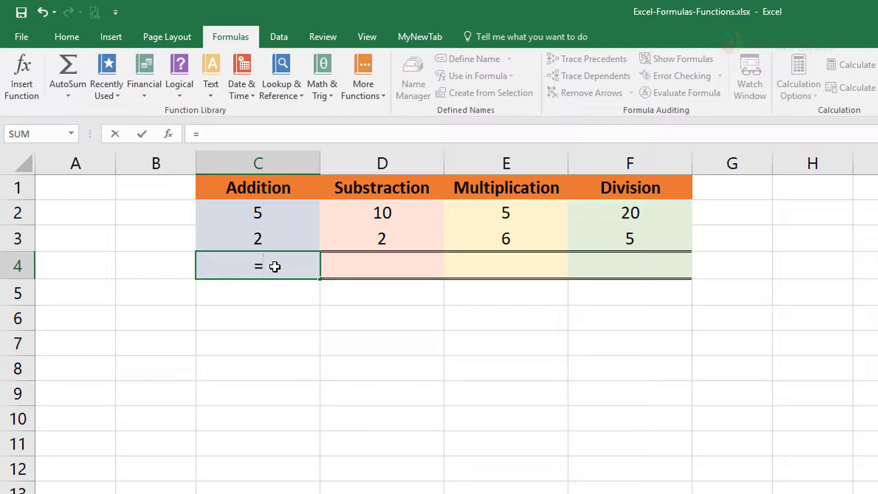
pyautogui.write('5+')
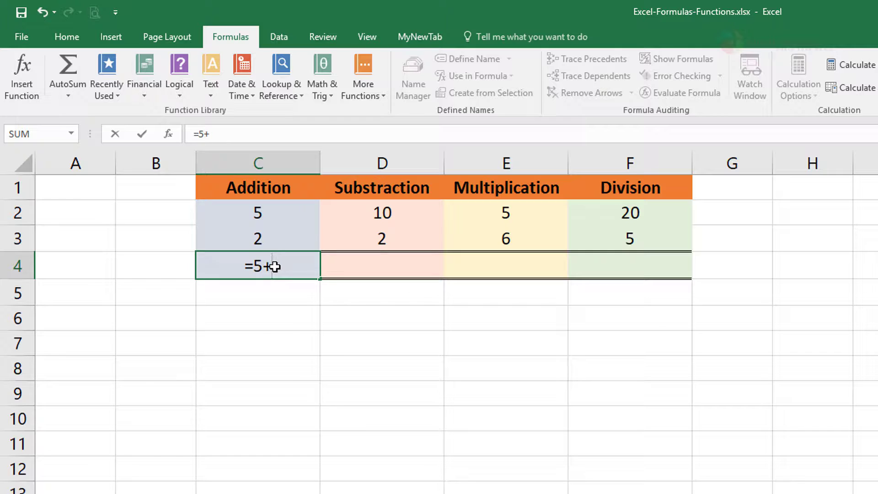
pyautogui.write('2')
pyautogui.press('Return')
# Examine the formula stored in cell C4, highlighting the part after the equals sign, and leave it as it is
pyautogui.click(275, 266)
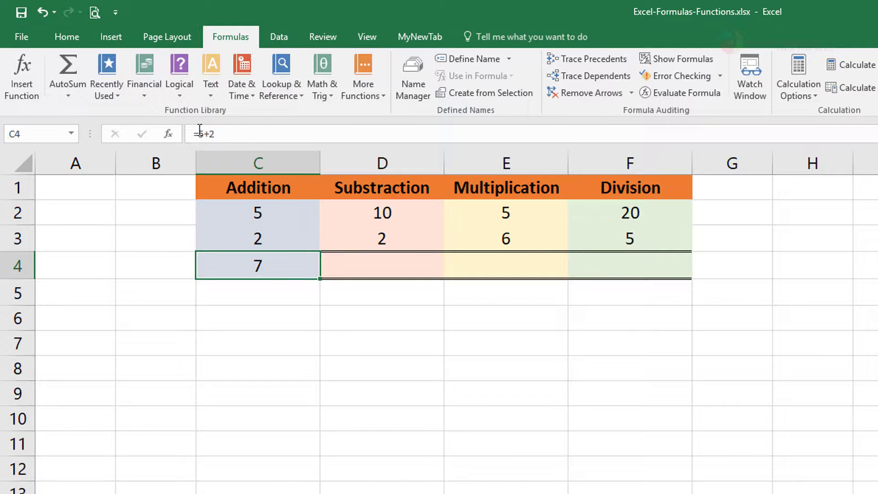
pyautogui.click(245, 135)
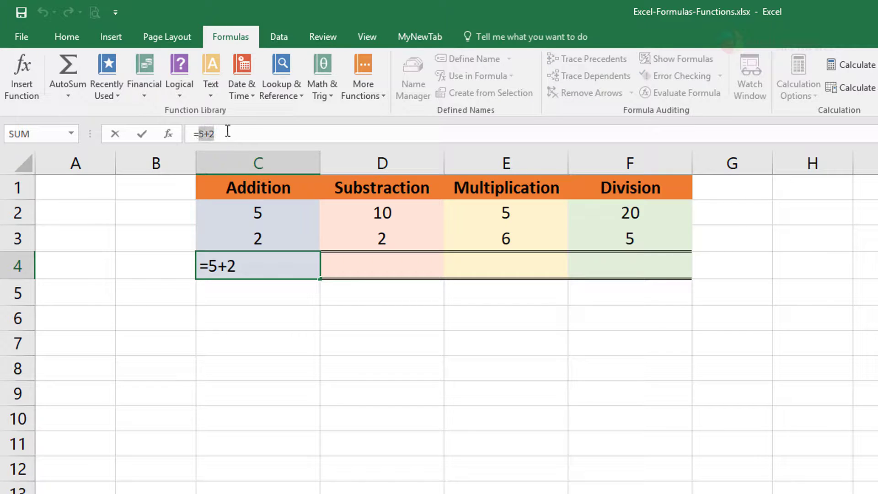
pyautogui.click(203, 134)
pyautogui.moveTo(199, 134); pyautogui.dragTo(276, 134)
pyautogui.press('Return')
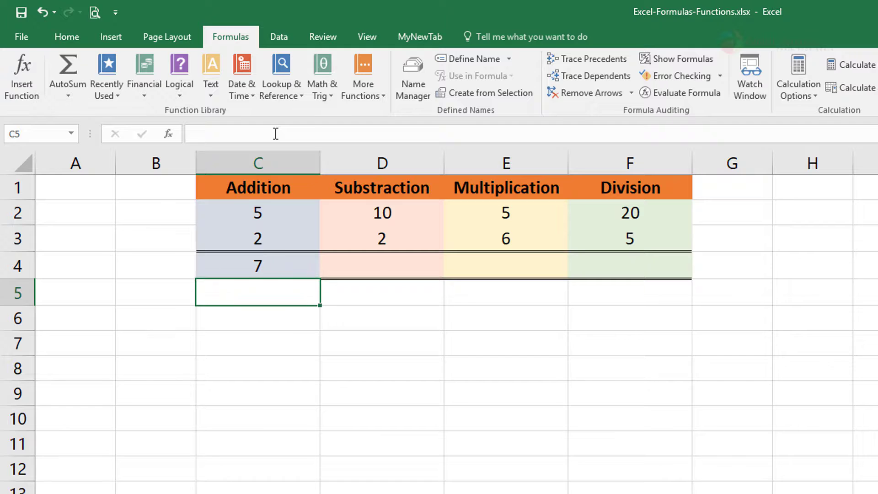
# Set the first Addition value in cell C2 to 8
pyautogui.click(279, 214)
pyautogui.write('8')
pyautogui.press('Return')
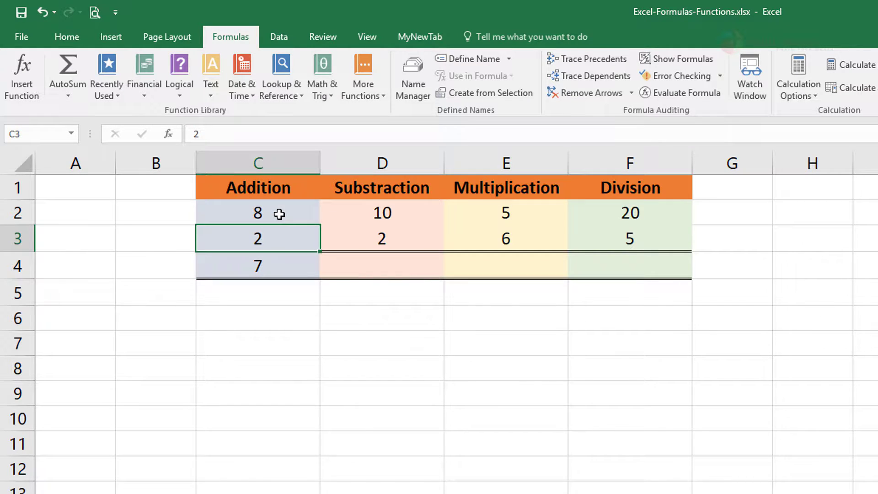
# Replace the first number in the formula of cell C4 so it reads =8+2
pyautogui.click(290, 271)
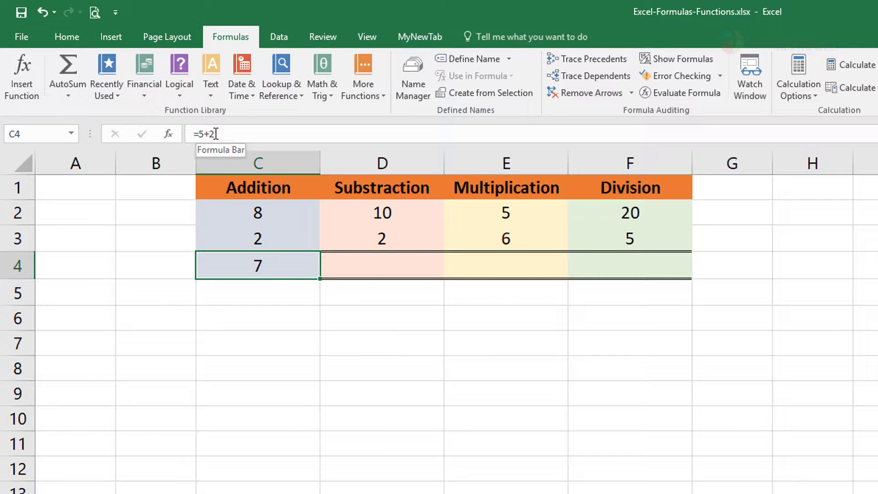
pyautogui.click(202, 134)
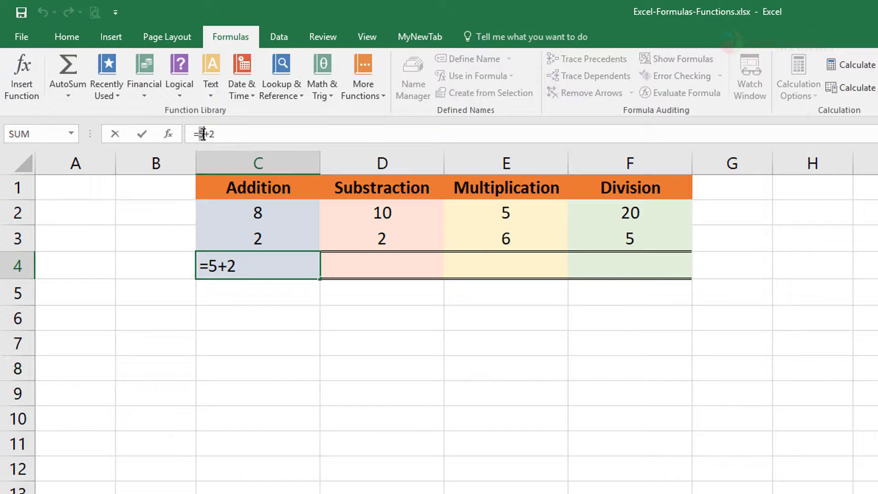
pyautogui.press('BackSpace')
pyautogui.write('8')
pyautogui.press('Return')
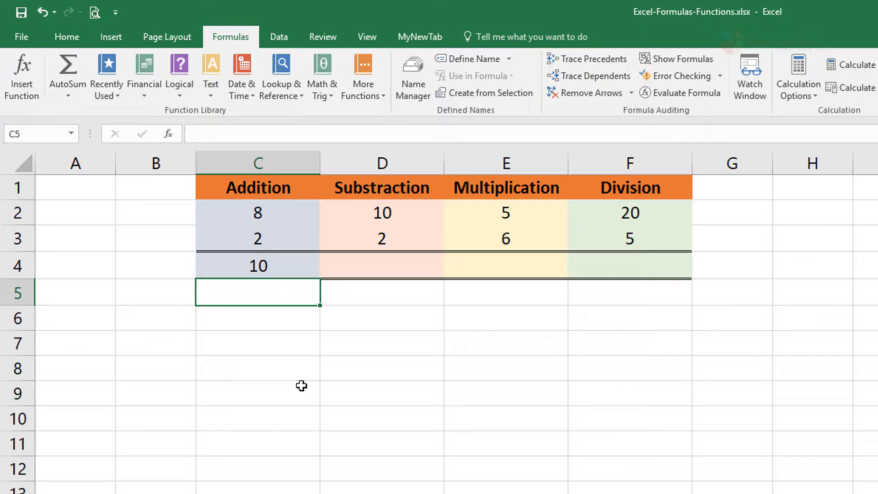
# Check the cell references of the two Addition values and of their result cell in column C
pyautogui.click(260, 237)
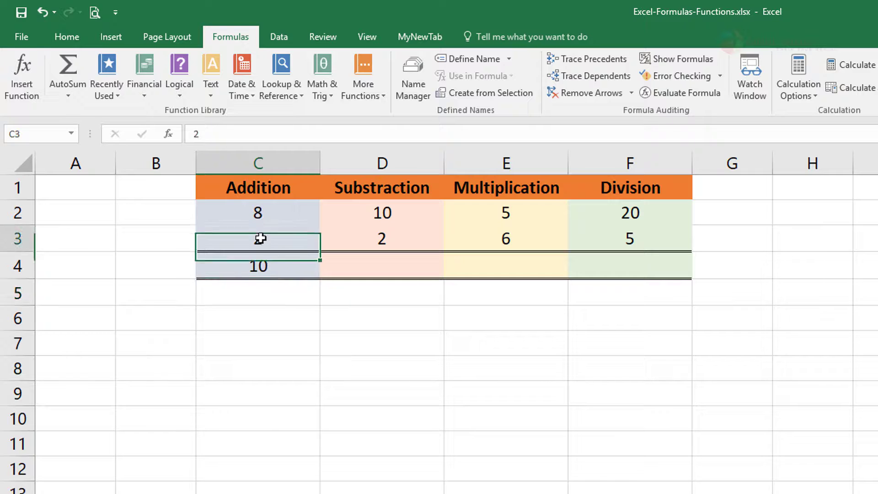
pyautogui.click(262, 212)
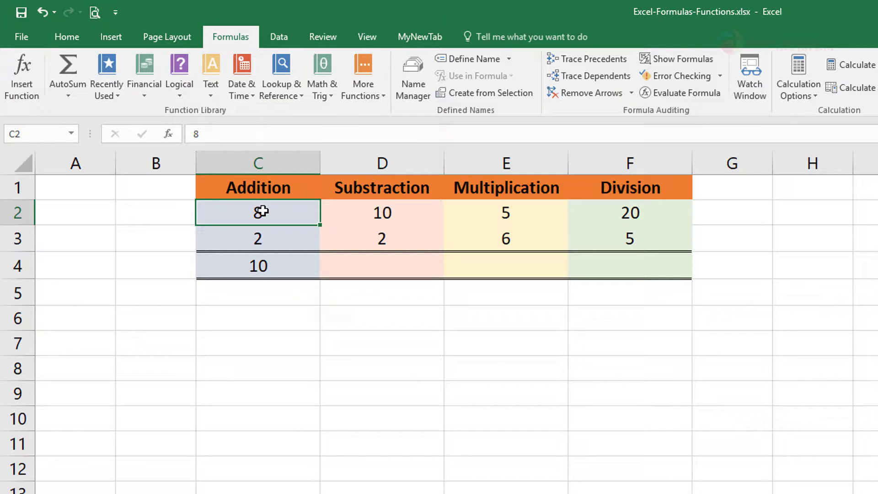
pyautogui.click(260, 238)
pyautogui.click(272, 265)
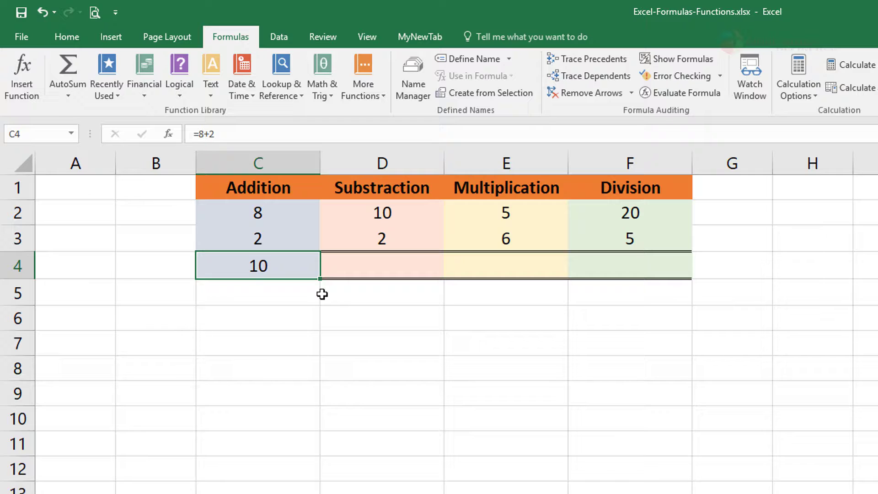
pyautogui.click(270, 214)
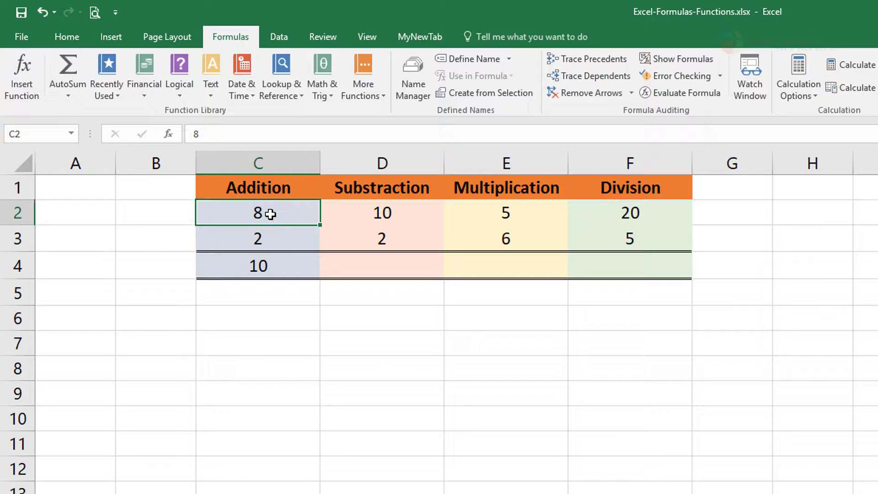
pyautogui.click(269, 239)
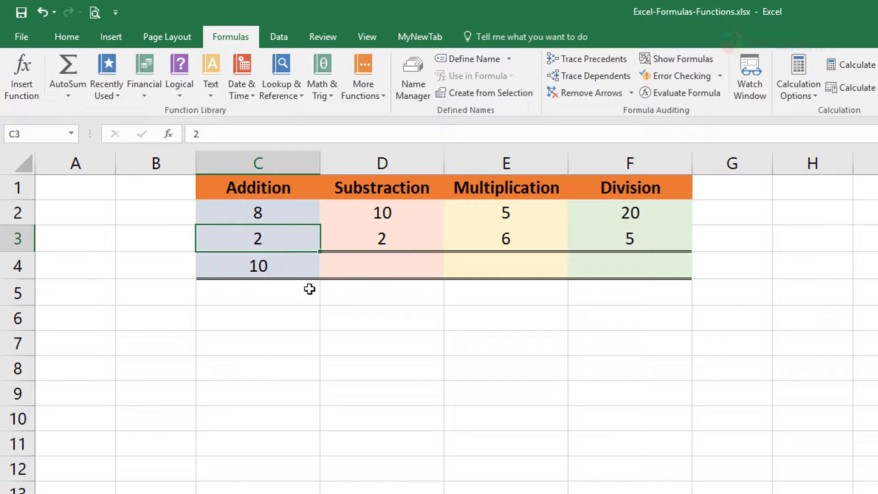
# Replace the Addition result in cell C4 with the cell-reference formula =C2+C3
pyautogui.click(272, 268)
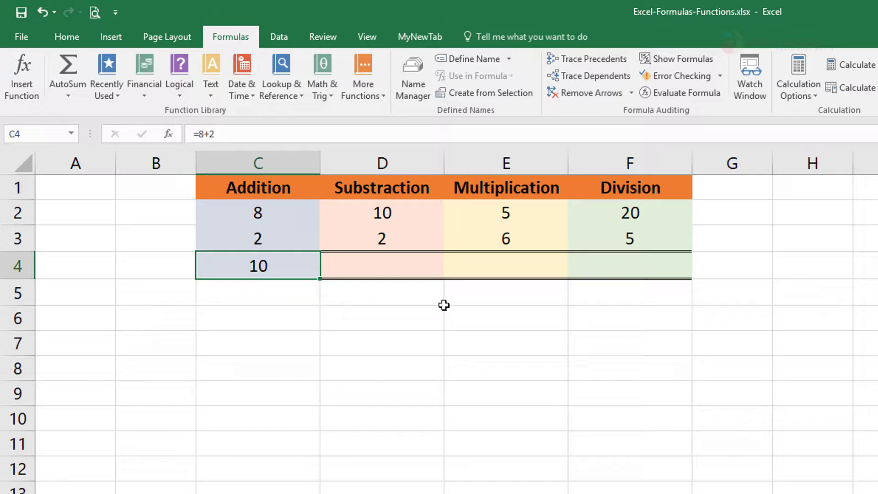
pyautogui.write('=')
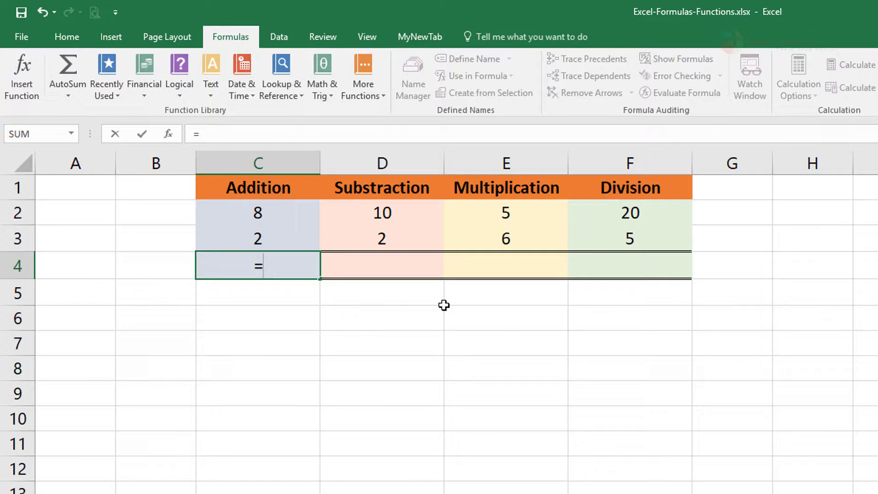
pyautogui.write('C')
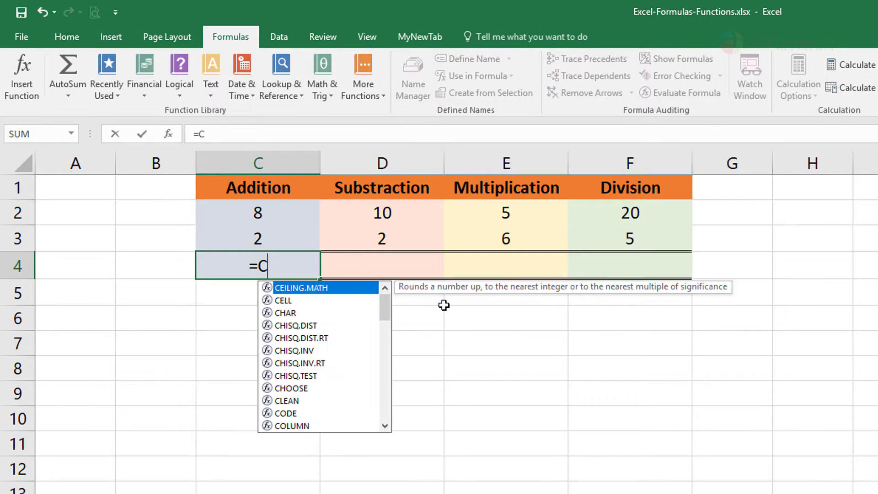
pyautogui.write('2')
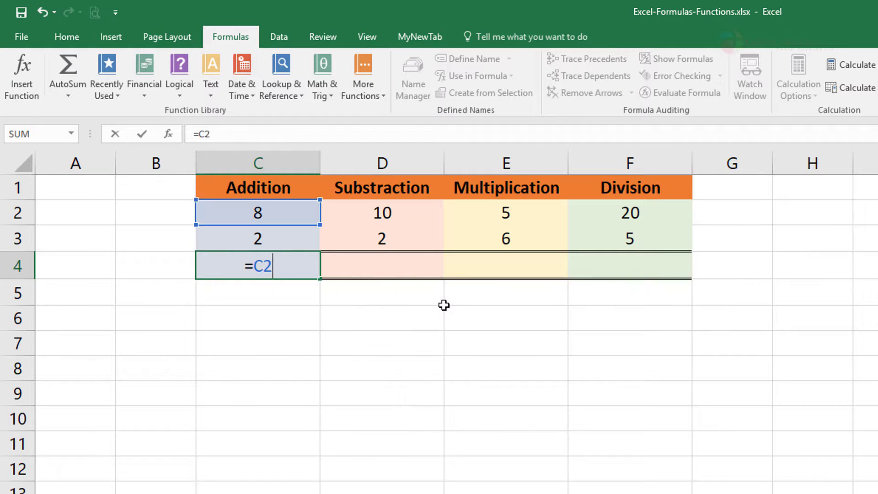
pyautogui.write('+C3')
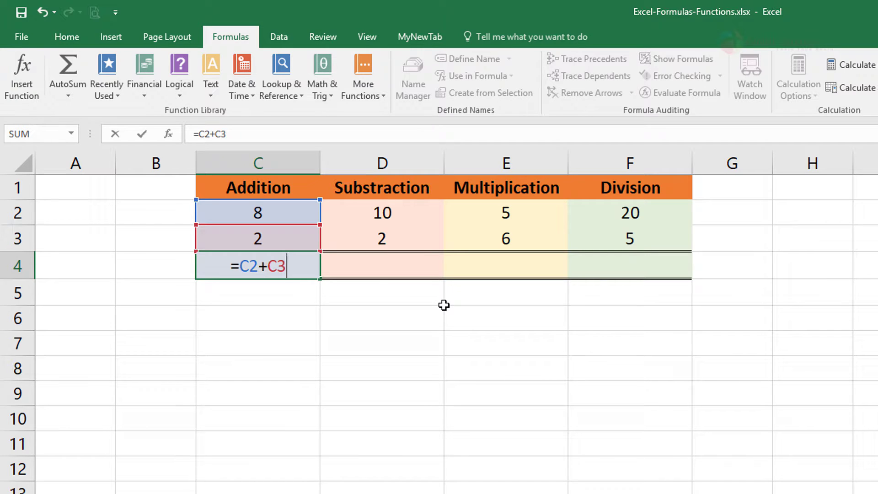
pyautogui.press('Return')
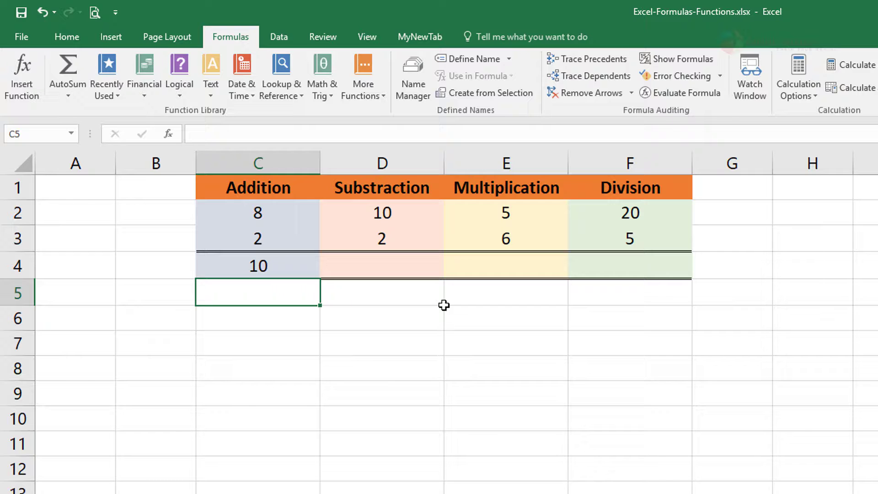
# Examine the cell references in the formula of cell C4 and leave the formula without changing it
pyautogui.click(284, 268)
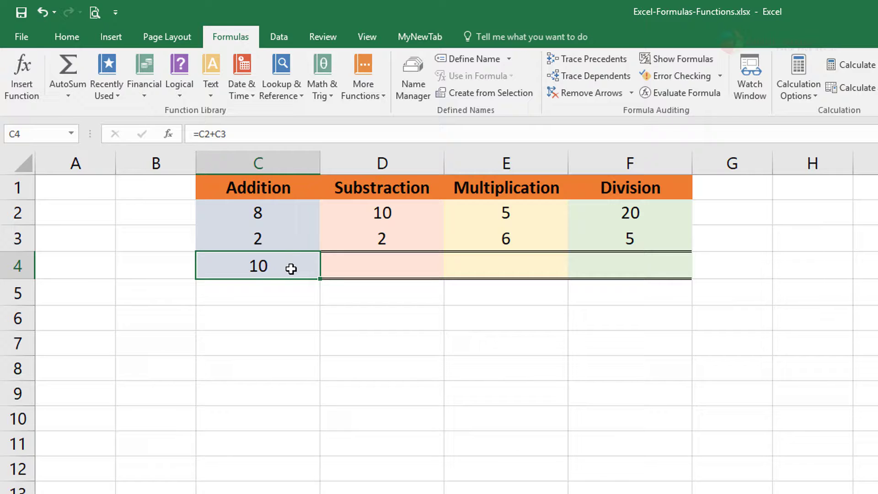
pyautogui.click(234, 133)
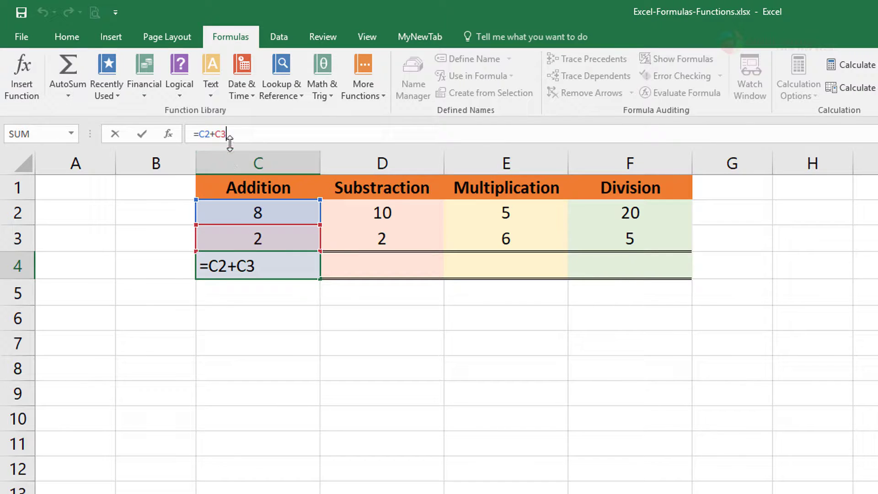
pyautogui.moveTo(234, 133); pyautogui.dragTo(160, 137)
pyautogui.hotkey('ctrl', 'x')
pyautogui.press('Escape')
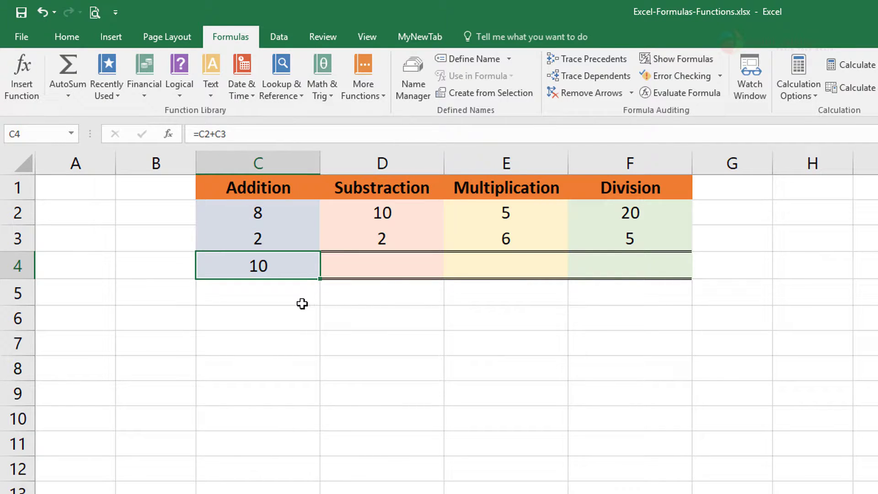
# Enter the formula =D2-D3 in cell D4 to subtract the second Substraction value from the first
pyautogui.click(388, 262)
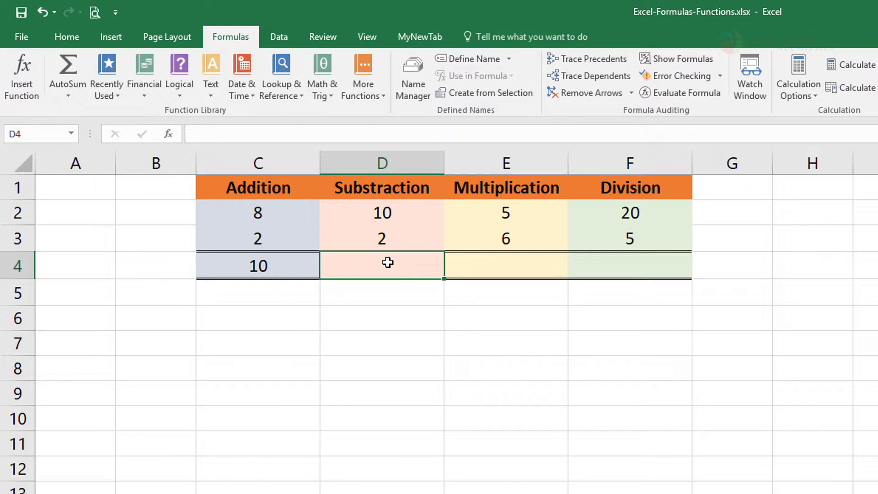
pyautogui.write('=')
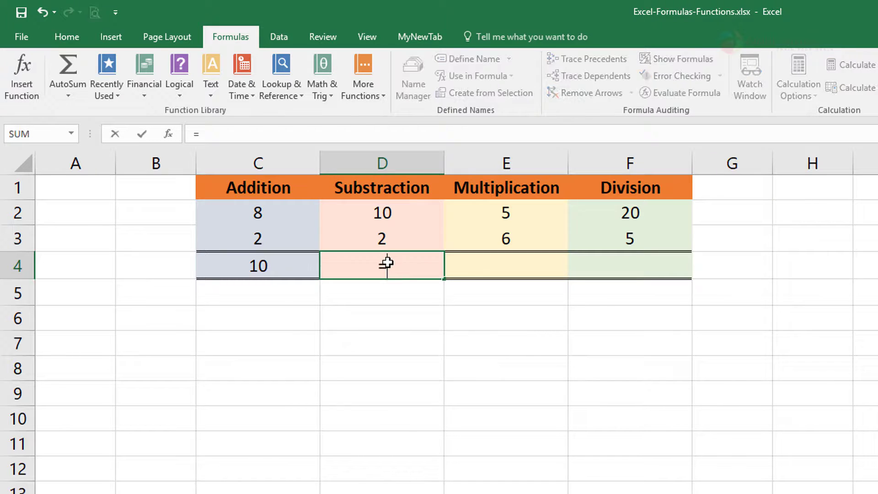
pyautogui.click(388, 211)
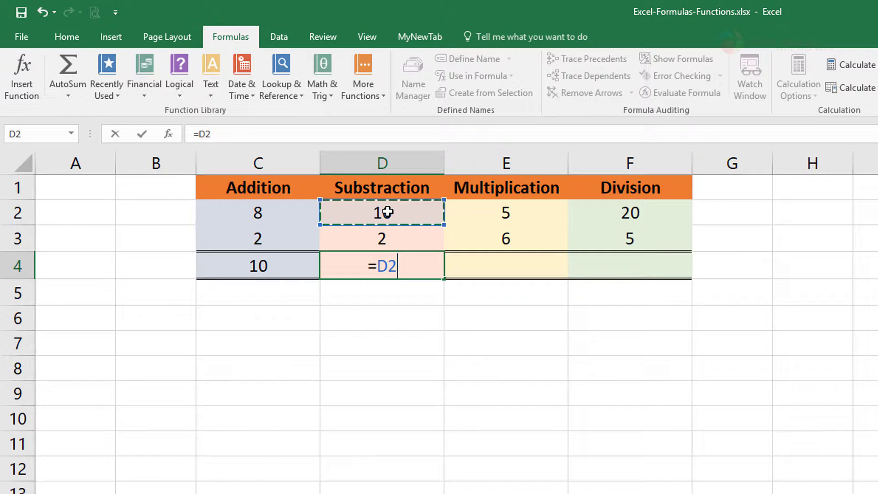
pyautogui.write('-')
pyautogui.click(386, 234)
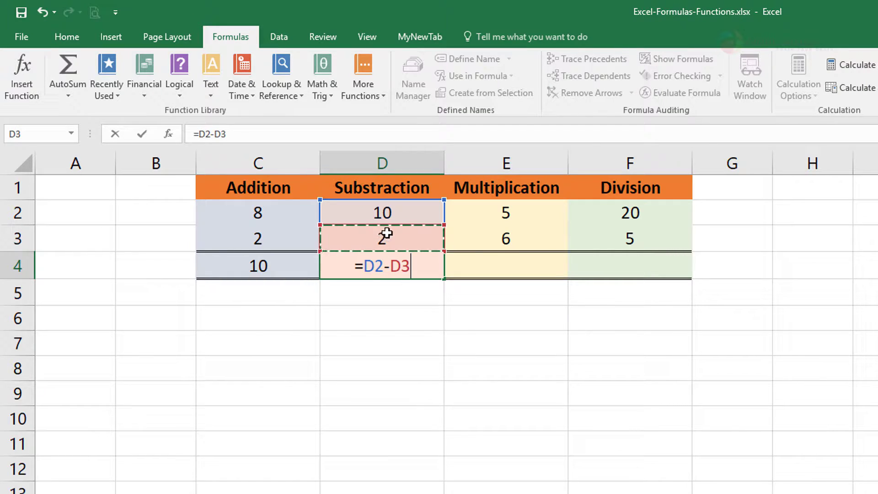
pyautogui.press('Return')
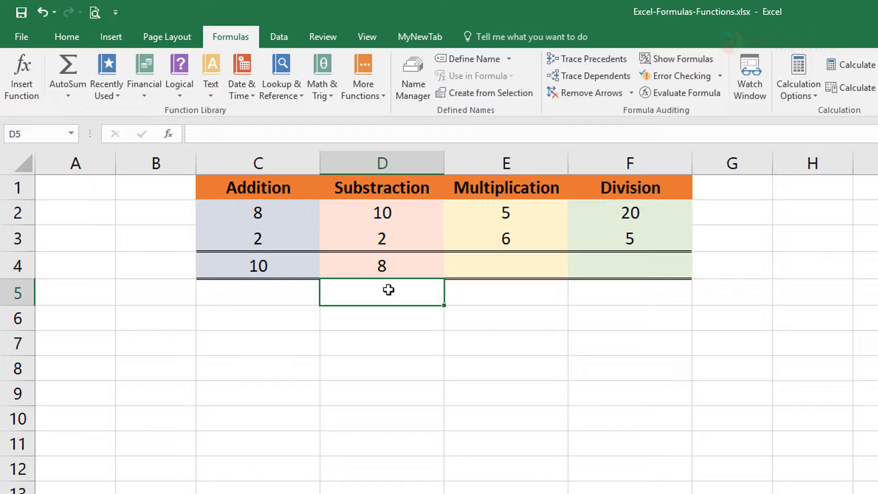
# Enter the formula =E2*E3 in cell E4 to multiply the two Multiplication values
pyautogui.click(500, 265)
pyautogui.write('=')
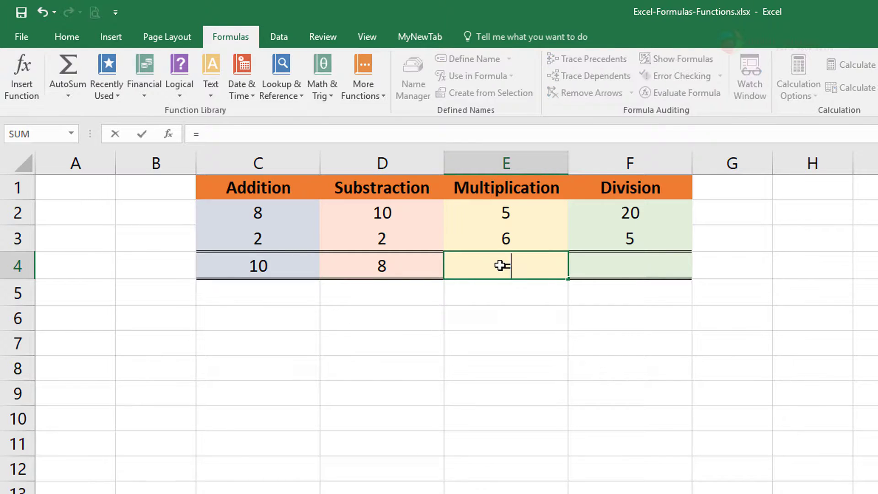
pyautogui.click(516, 209)
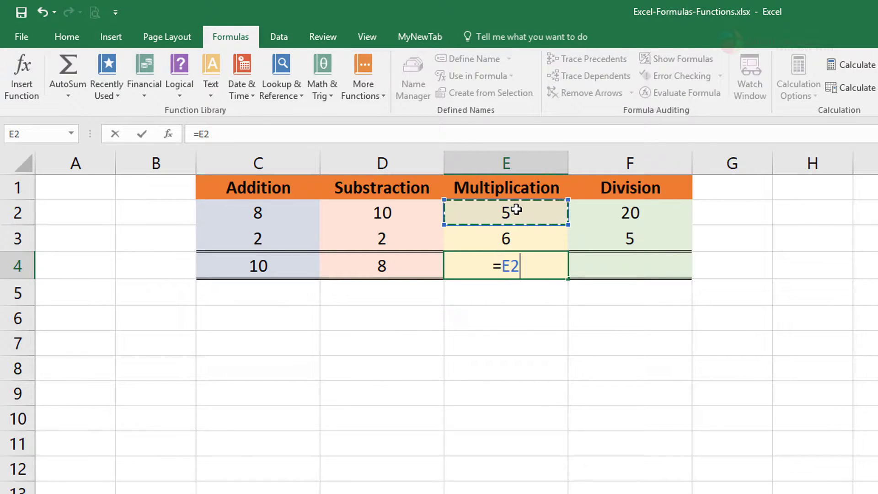
pyautogui.write('*')
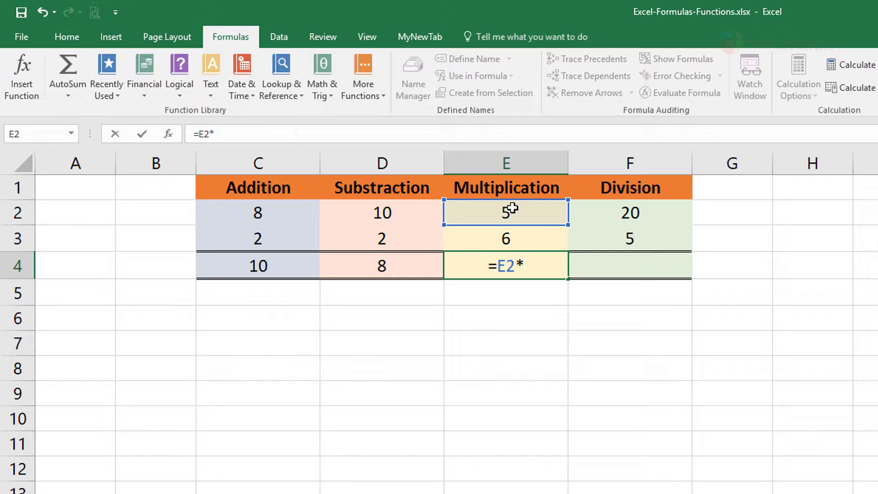
pyautogui.click(519, 238)
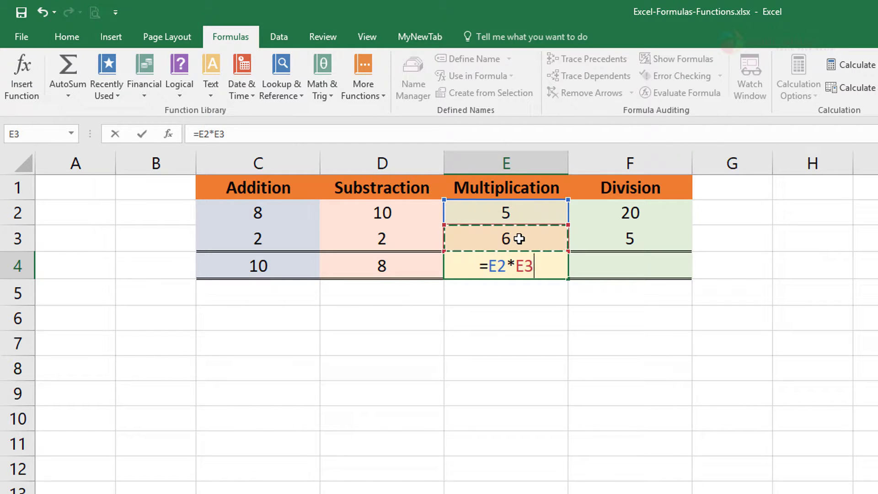
pyautogui.press('Return')
# Enter the formula =F2/F3 in cell F4 to divide the first Division value by the second
pyautogui.click(643, 262)
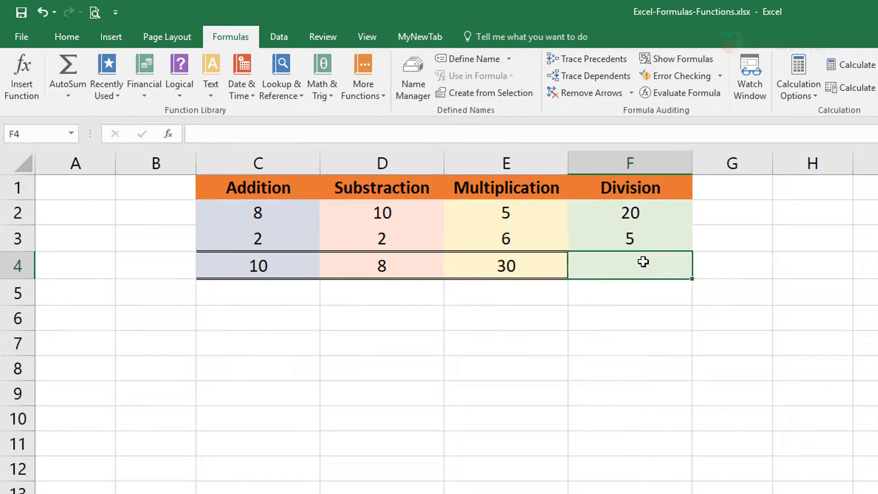
pyautogui.write('=')
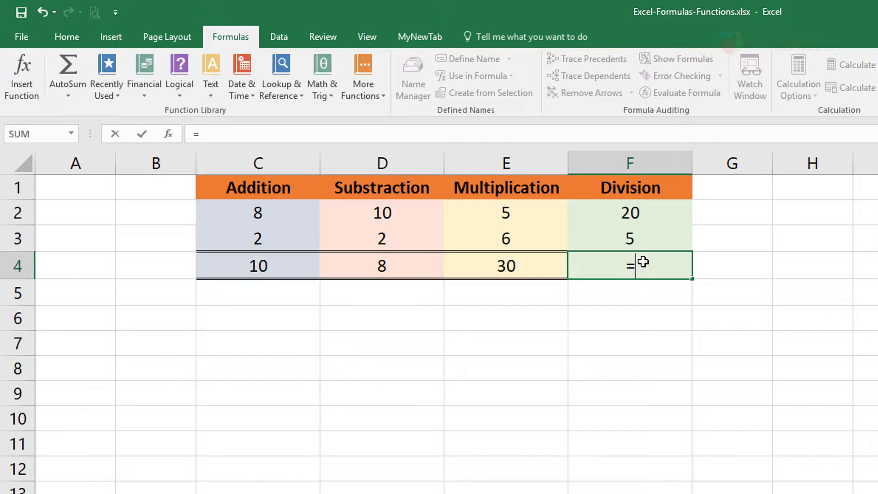
pyautogui.click(636, 210)
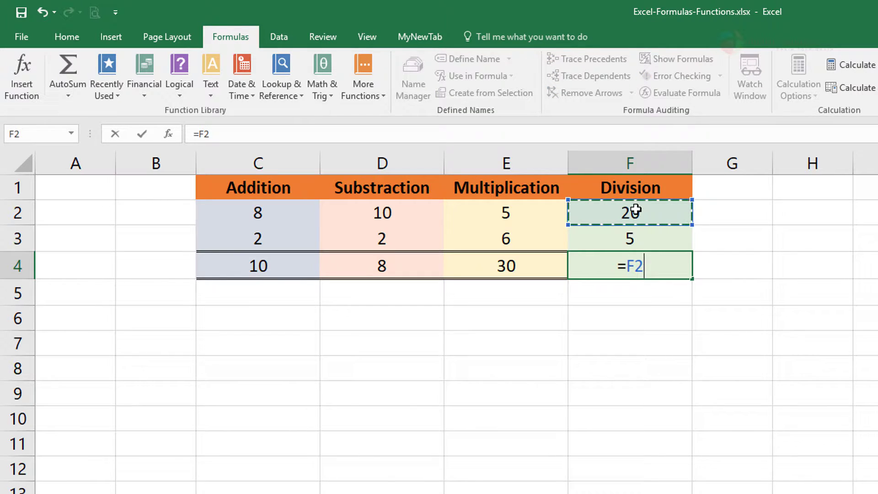
pyautogui.write('/')
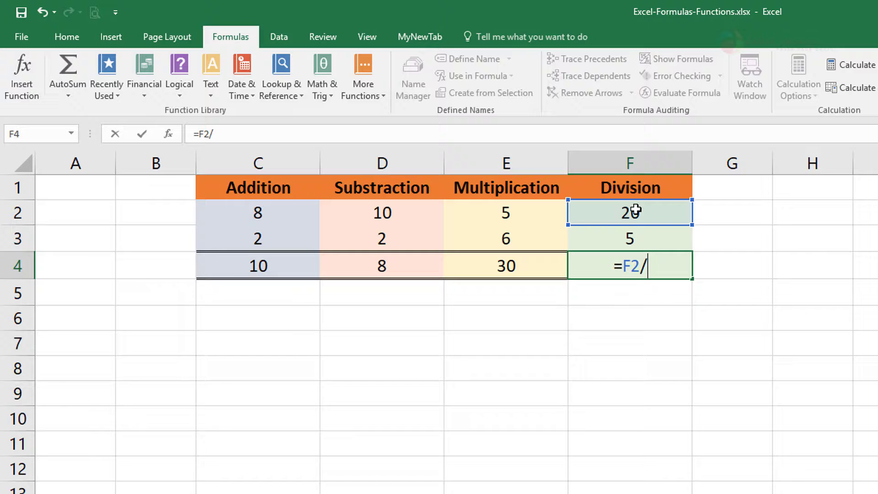
pyautogui.click(634, 239)
pyautogui.press('Return')
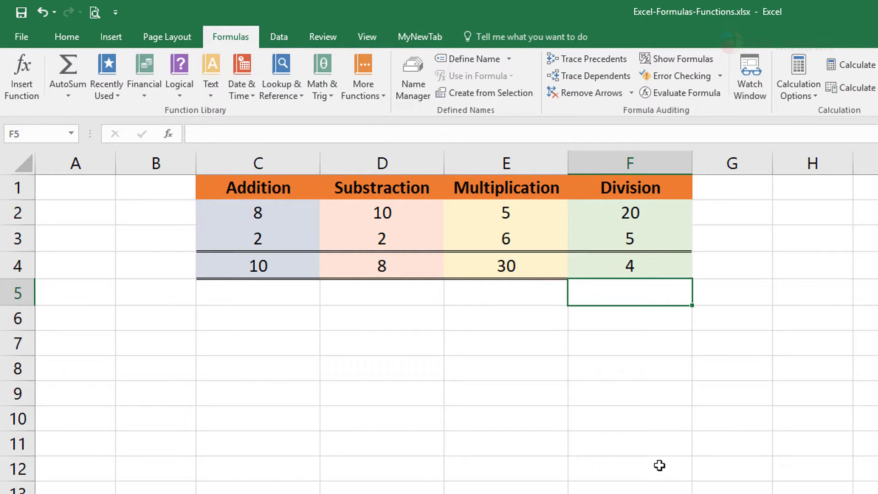
# Set the second Division value in cell F3 to 2 and check the formula results in row 4
pyautogui.click(641, 239)
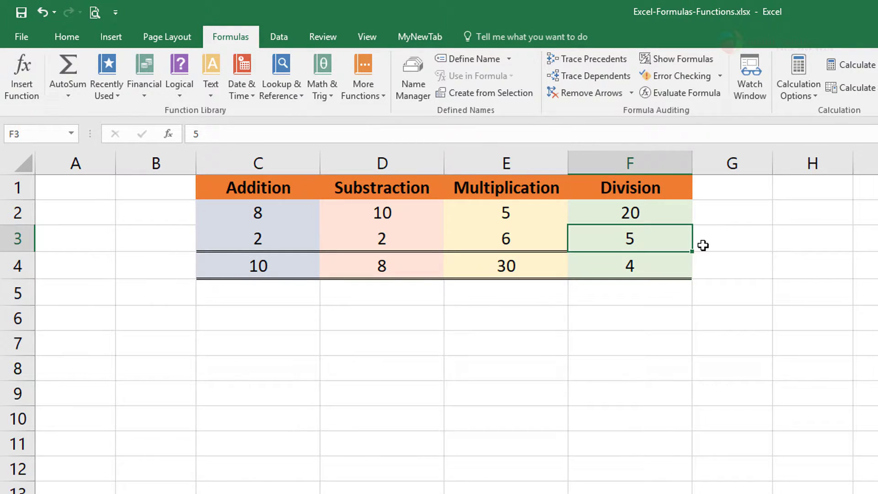
pyautogui.write('2')
pyautogui.press('Return')
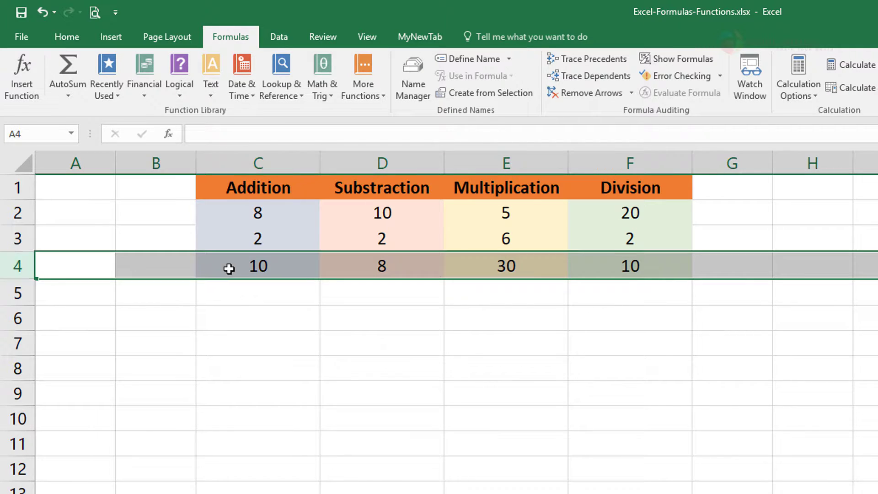
pyautogui.click(275, 263)
pyautogui.moveTo(275, 263); pyautogui.dragTo(637, 274)
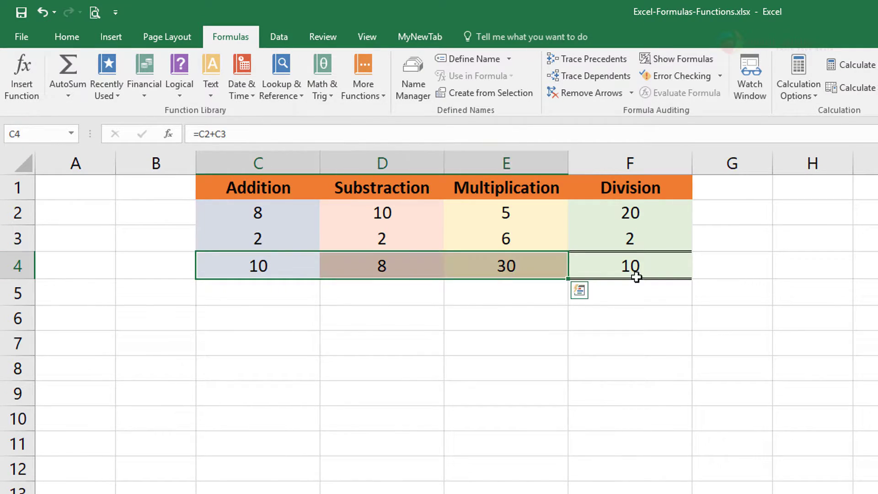
pyautogui.click(675, 281)
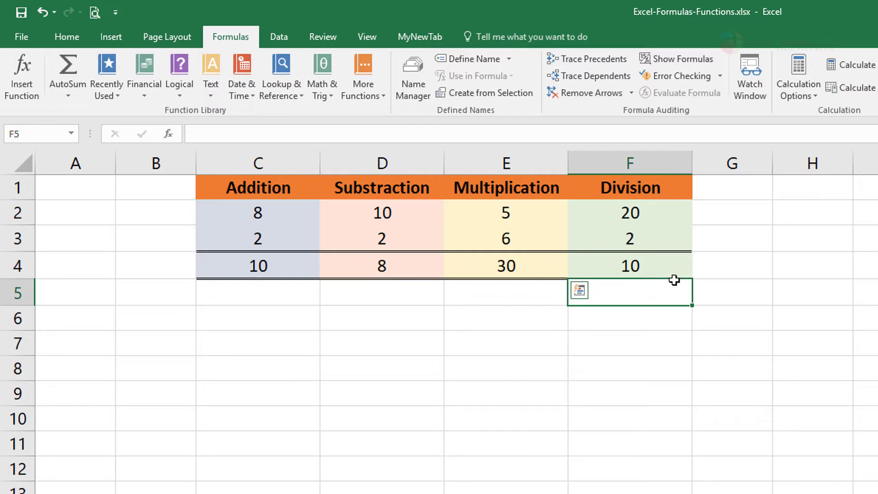
pyautogui.click(643, 372)
# Set the Multiplication values to 7 in cell E2 and 5 in cell E3
pyautogui.click(547, 212)
pyautogui.write('7')
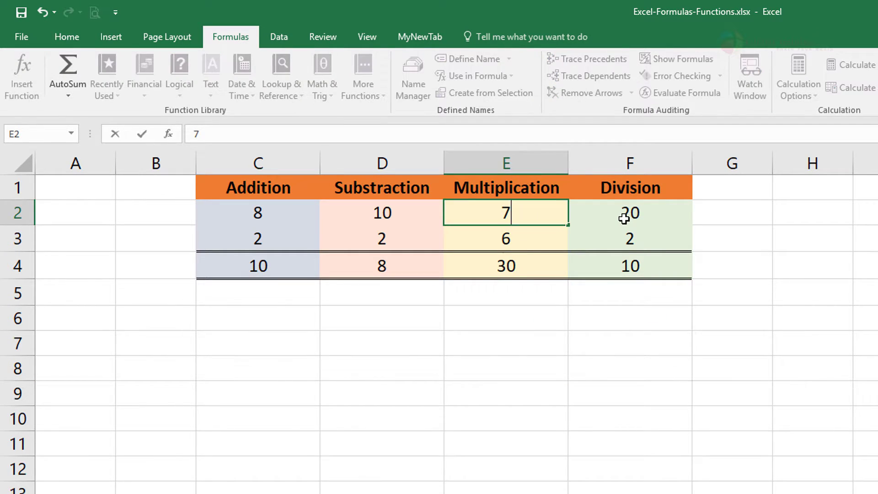
pyautogui.press('Return')
pyautogui.write('5')
pyautogui.press('Return')
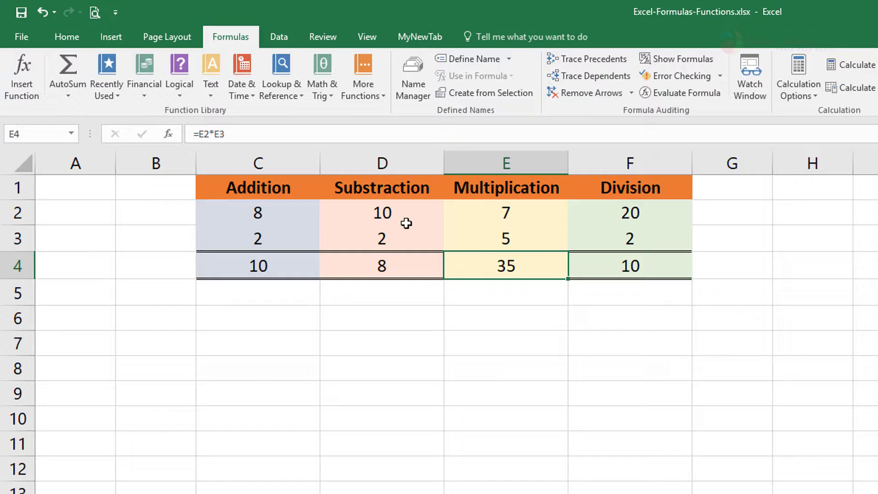
# Set the Substraction values to 50 in cell D2 and 20 in cell D3
pyautogui.click(384, 212)
pyautogui.write('50')
pyautogui.press('Return')
pyautogui.write('20')
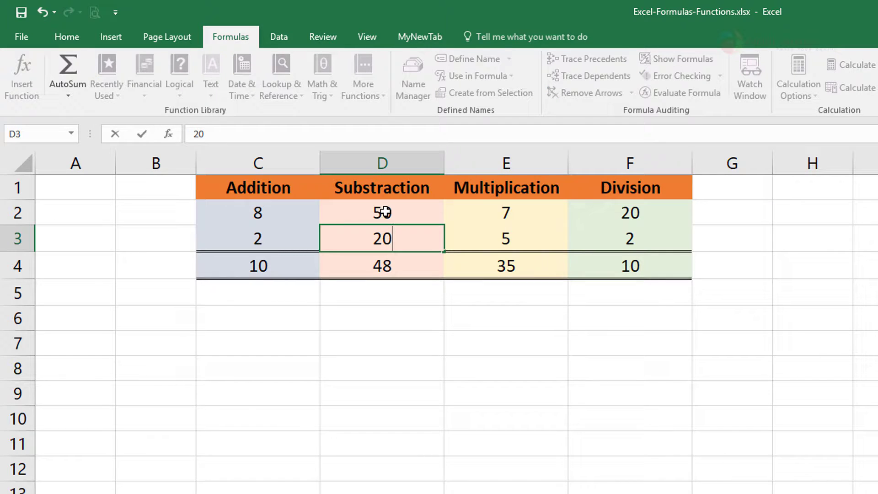
pyautogui.press('Return')
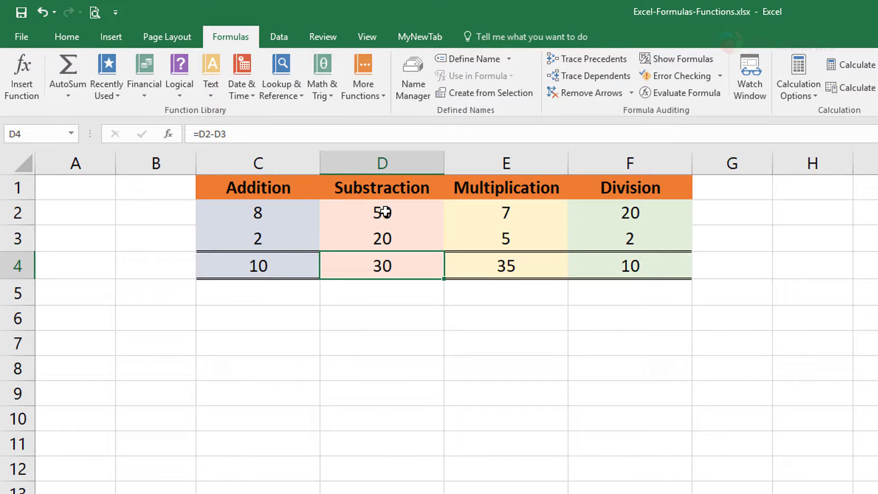
pyautogui.press('Right')
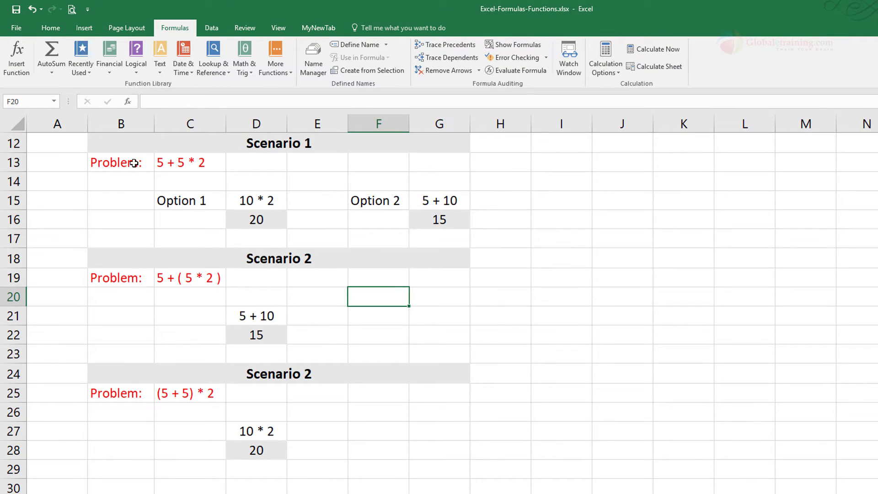
# Examine the Scenario 1 problem in cell C13 and compare the calculations and answers of Option 1 and Option 2
pyautogui.click(113, 133)
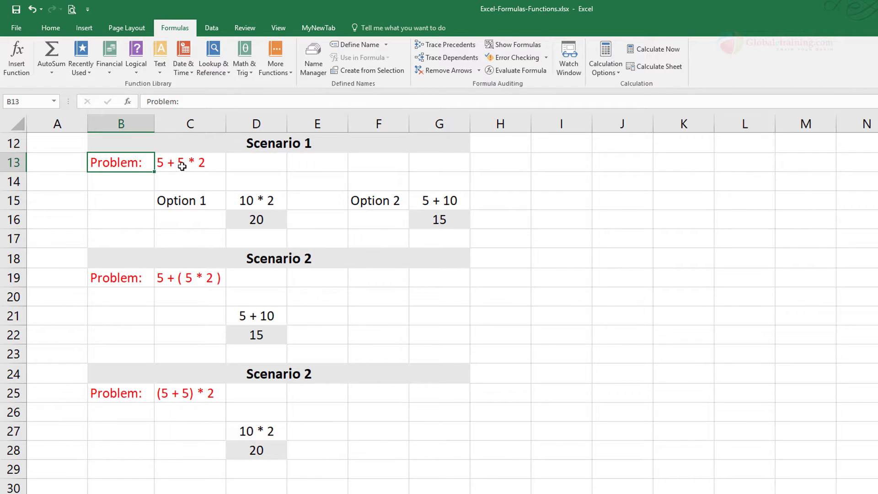
pyautogui.click(201, 164)
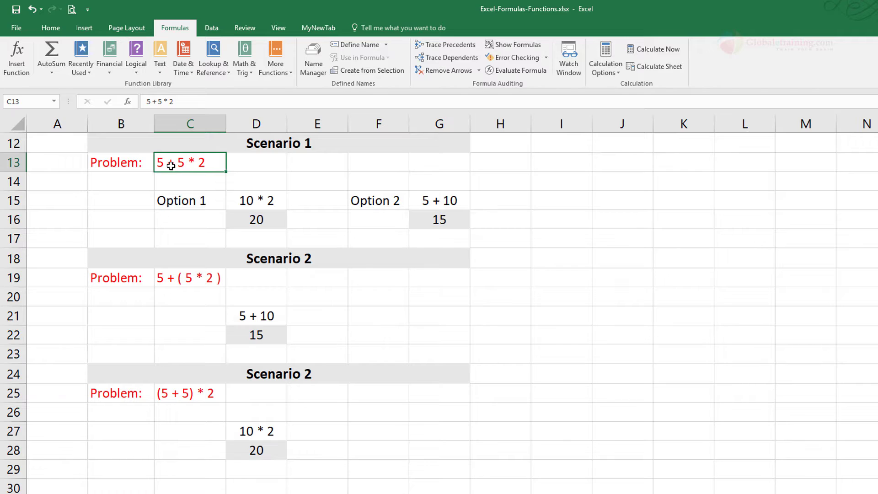
pyautogui.click(204, 200)
pyautogui.click(357, 200)
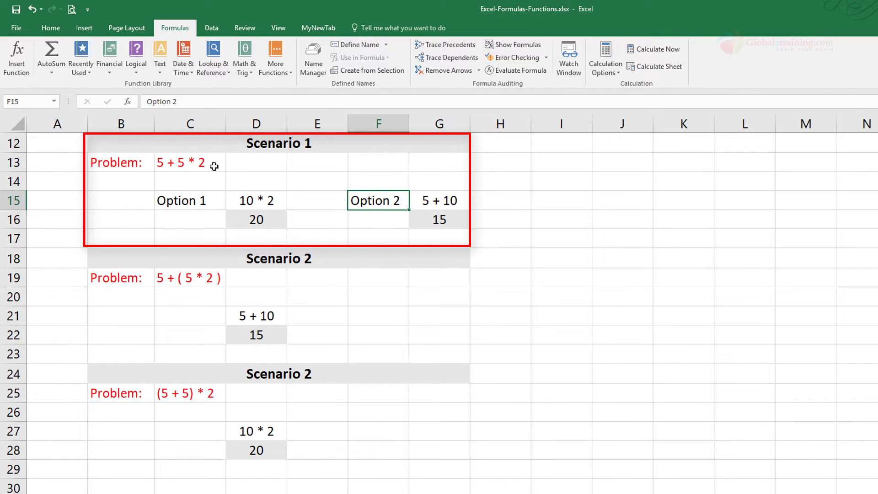
pyautogui.click(262, 222)
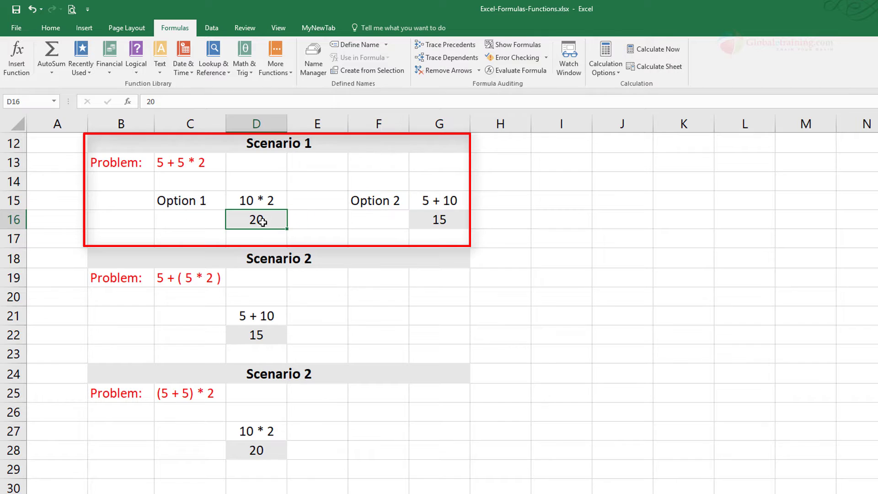
pyautogui.click(381, 203)
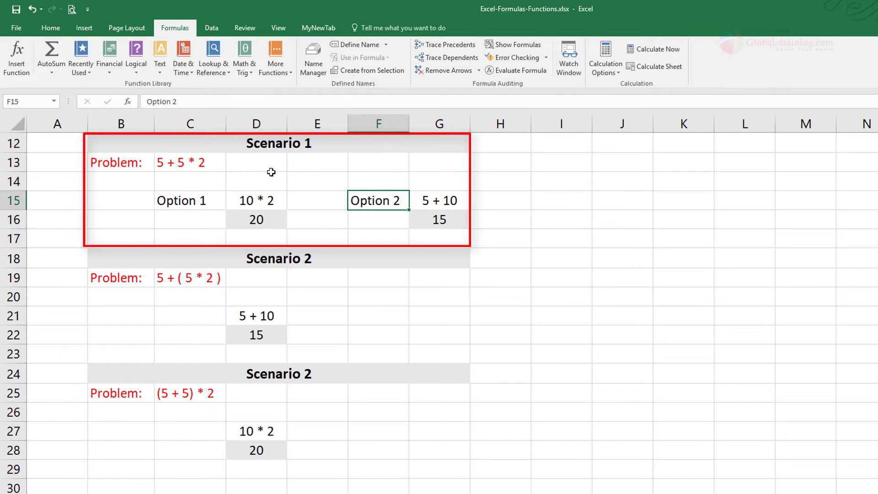
pyautogui.click(449, 220)
pyautogui.moveTo(255, 198); pyautogui.dragTo(266, 220)
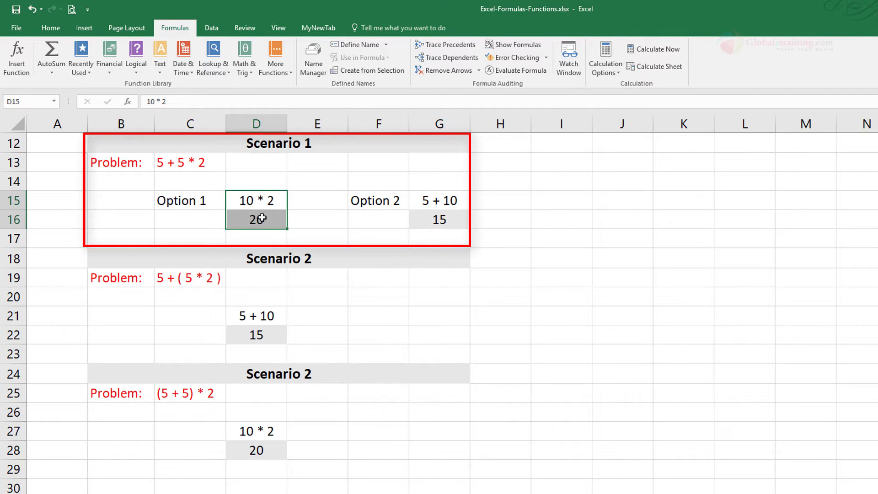
pyautogui.moveTo(444, 206); pyautogui.dragTo(450, 221)
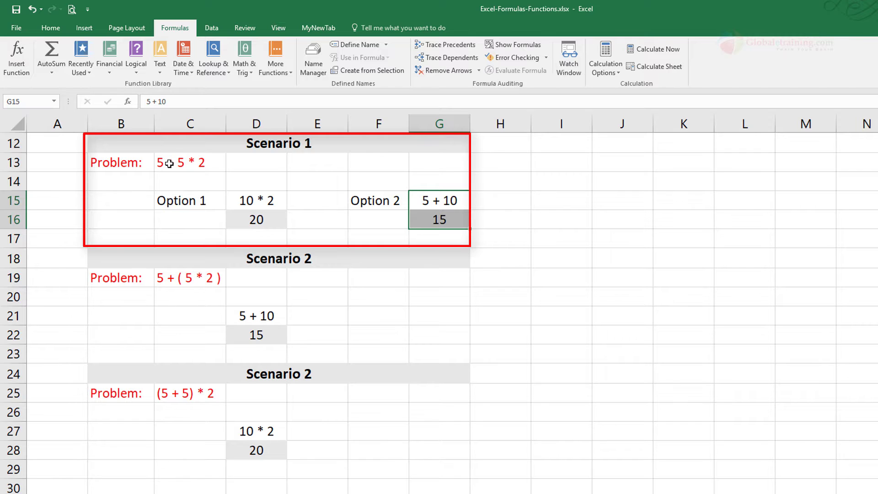
pyautogui.click(457, 218)
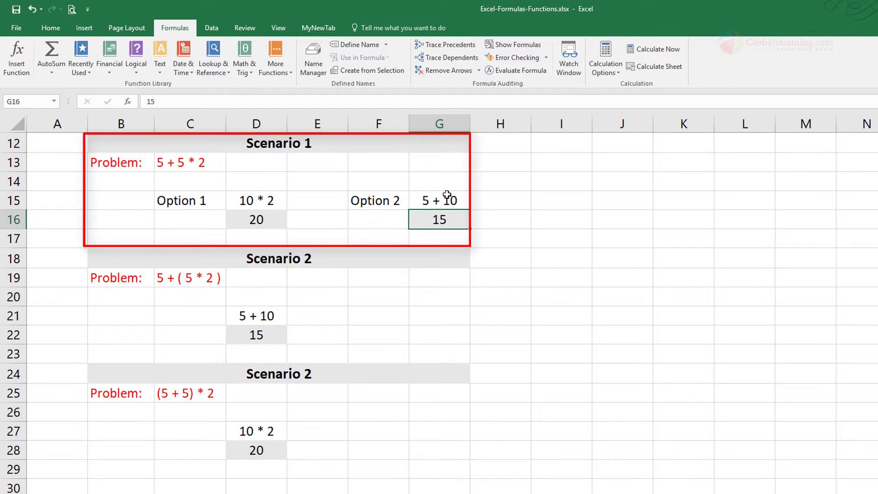
pyautogui.click(183, 167)
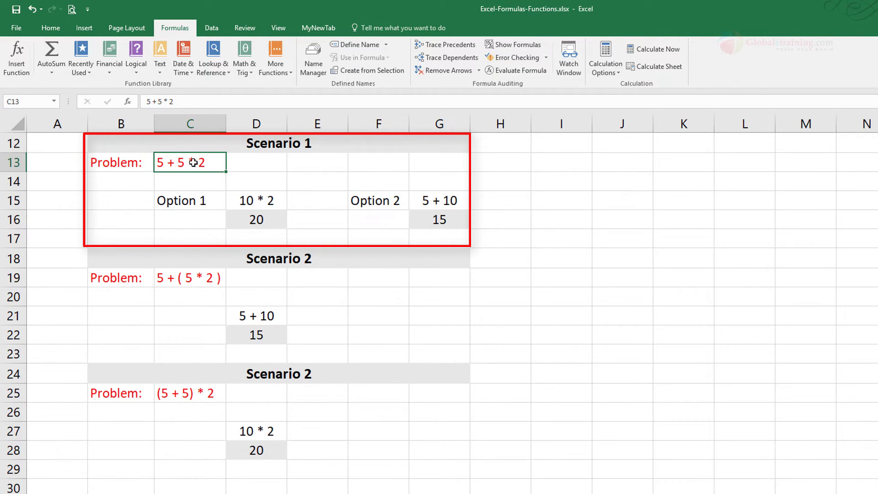
pyautogui.doubleClick(194, 164)
pyautogui.moveTo(214, 161); pyautogui.dragTo(131, 151)
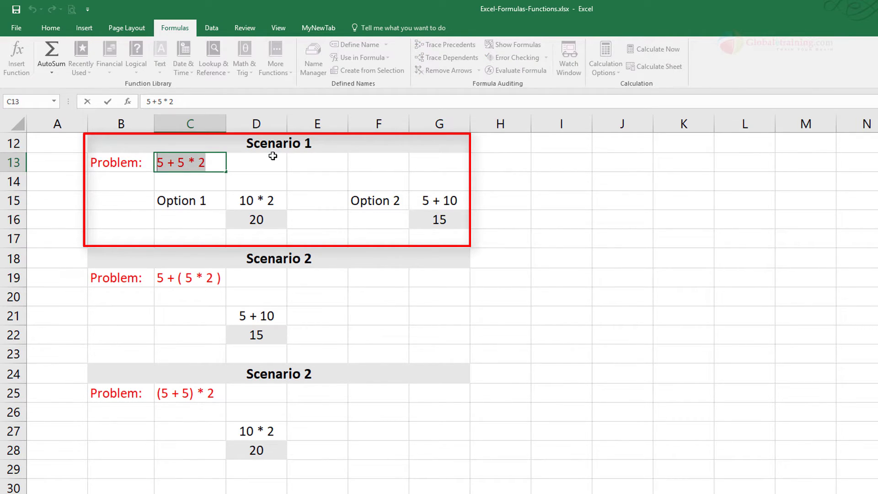
# Enter the formula =5+5*2 in cell I13 to test the Scenario 1 problem
pyautogui.click(553, 164)
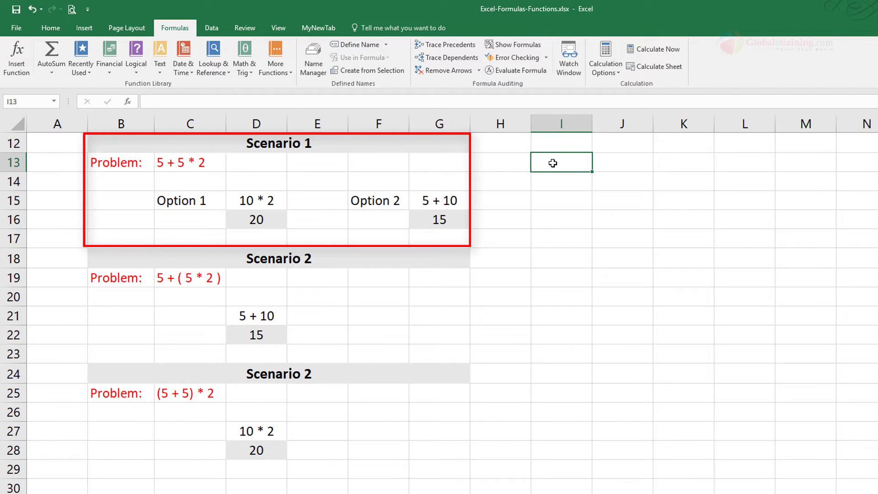
pyautogui.write('=')
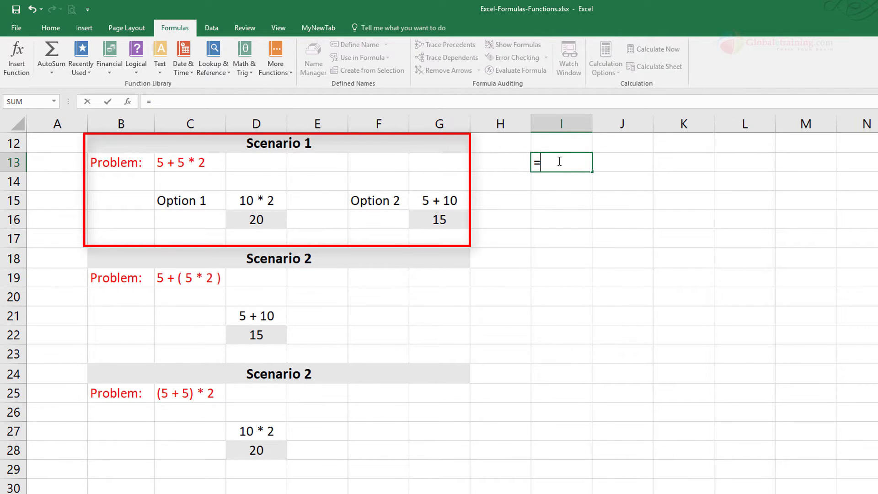
pyautogui.write('5+5*')
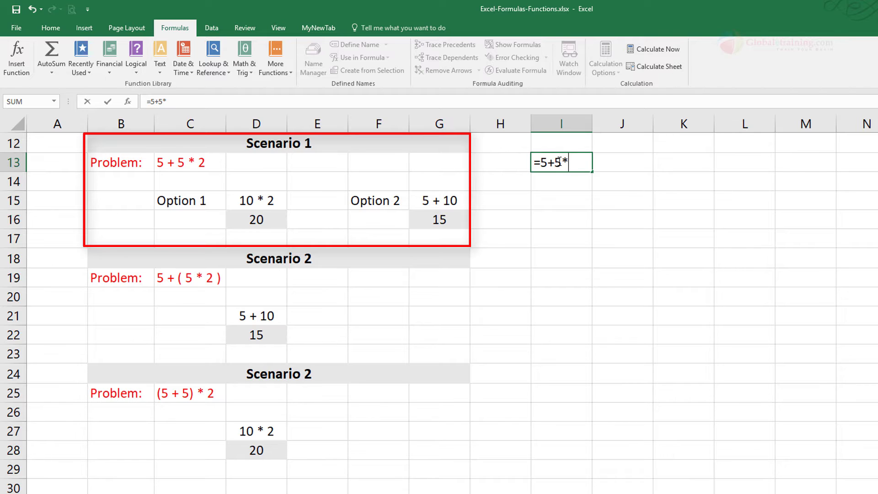
pyautogui.write('2')
pyautogui.press('Return')
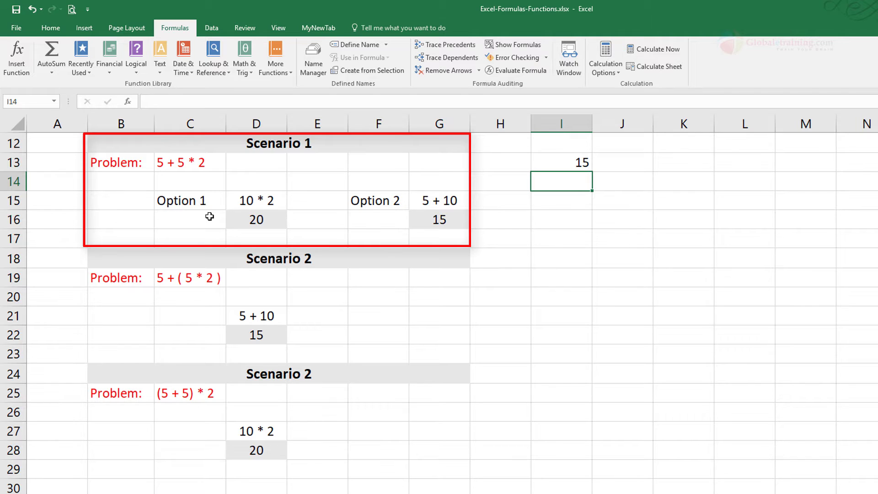
# Examine the Scenario 2 problem in cell C19, focusing on the bracketed part ( 5 * 2 ), and its calculation and answer in D21:D22
pyautogui.click(189, 161)
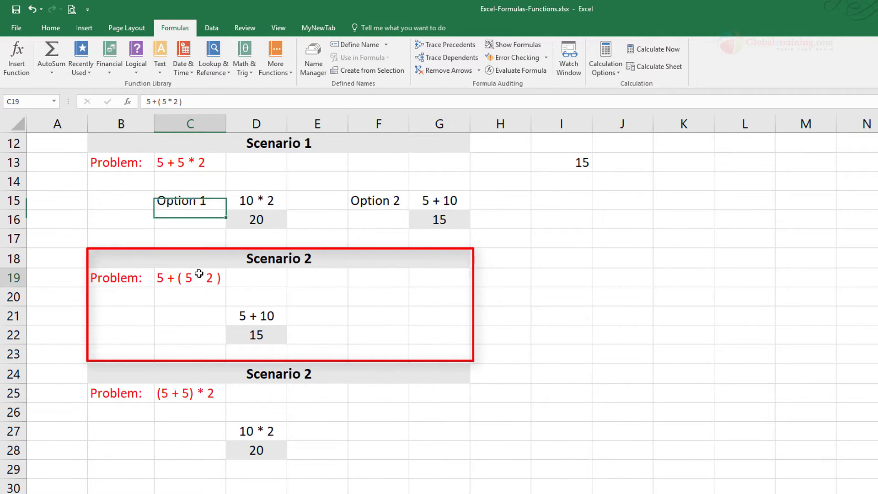
pyautogui.doubleClick(198, 277)
pyautogui.click(181, 277)
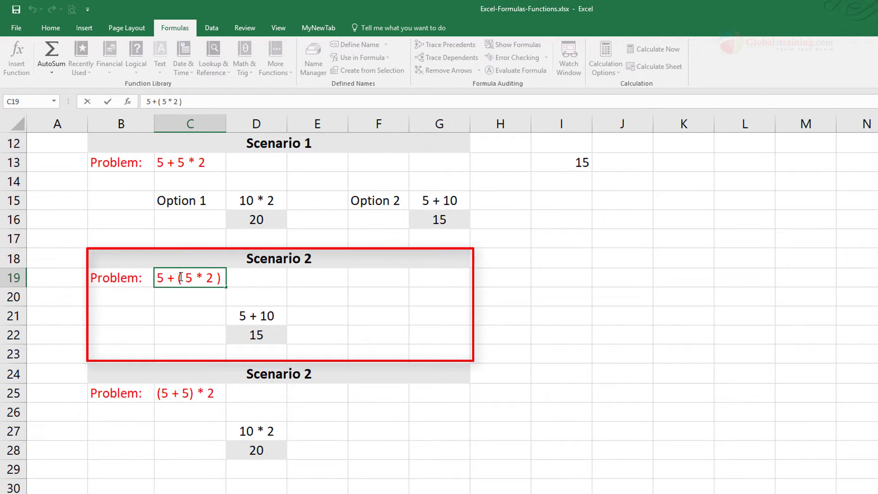
pyautogui.click(223, 277)
pyautogui.moveTo(178, 278); pyautogui.dragTo(222, 279)
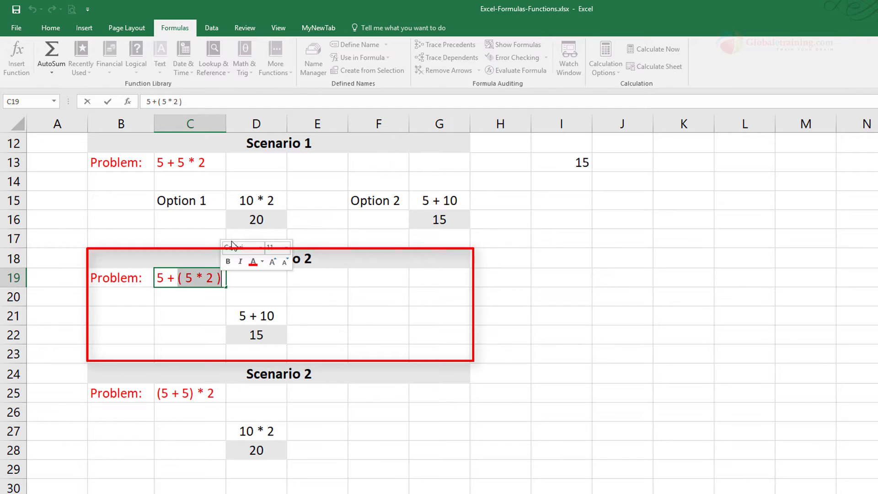
pyautogui.click(336, 313)
pyautogui.click(200, 278)
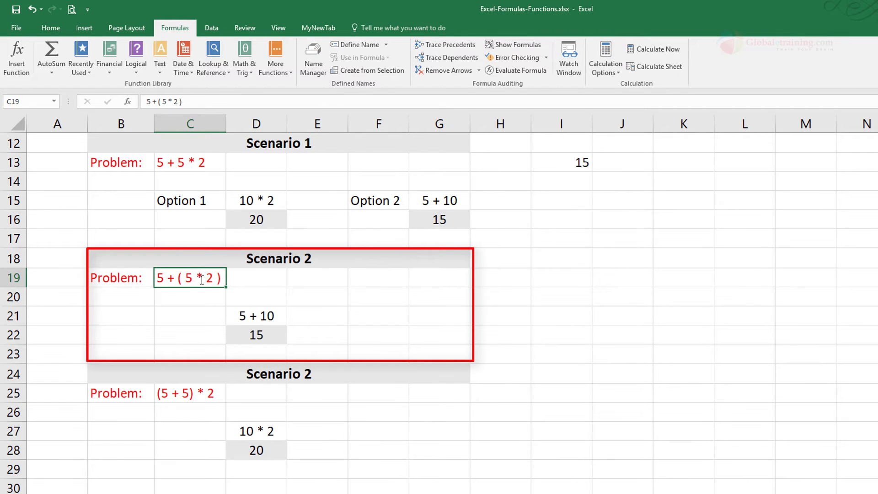
pyautogui.doubleClick(201, 278)
pyautogui.moveTo(179, 278); pyautogui.dragTo(228, 280)
pyautogui.press('Escape')
pyautogui.click(270, 337)
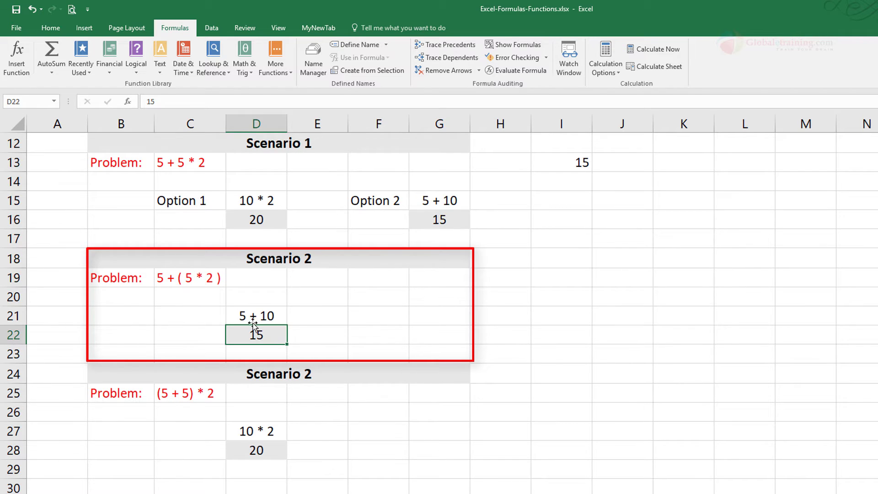
pyautogui.doubleClick(184, 274)
pyautogui.click(180, 317)
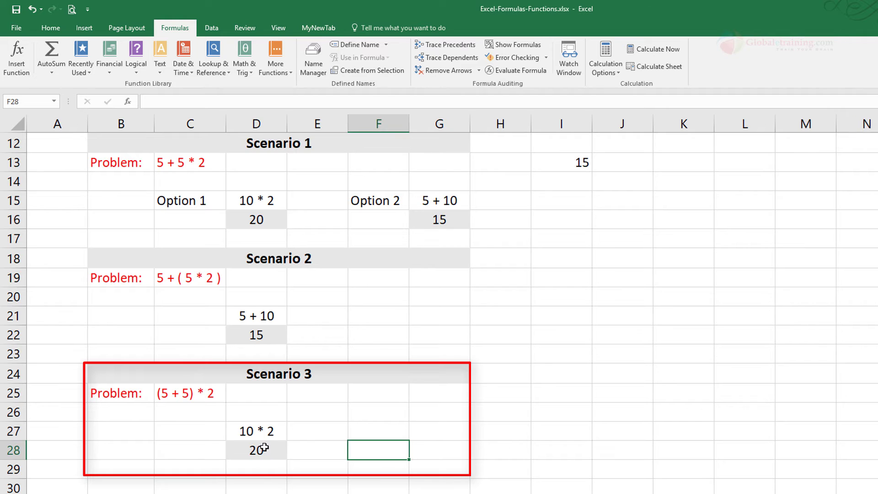
# Enter the formula =(5+5)*2 in cell I25 to test the Scenario 3 problem
pyautogui.moveTo(262, 432); pyautogui.dragTo(257, 449)
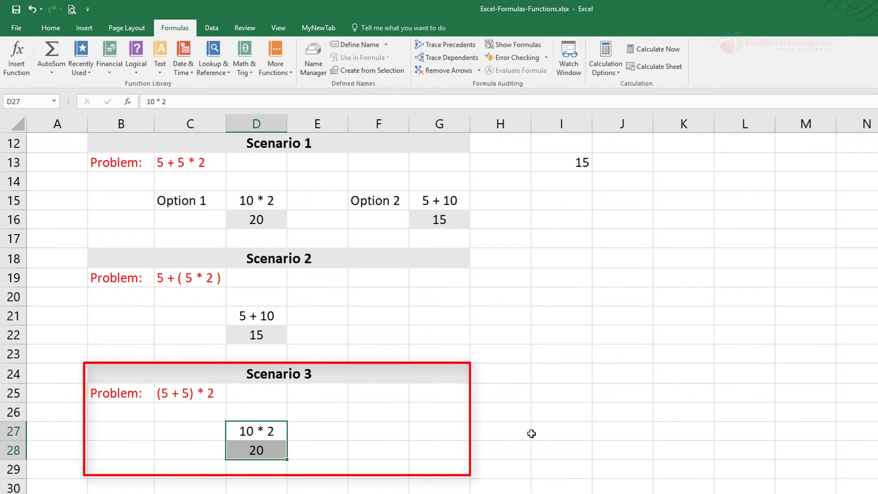
pyautogui.click(548, 396)
pyautogui.write('=()')
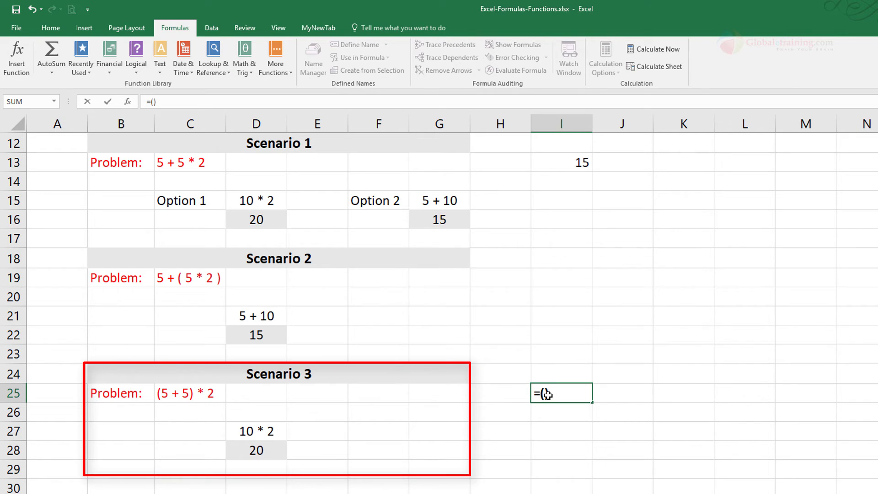
pyautogui.press('Return')
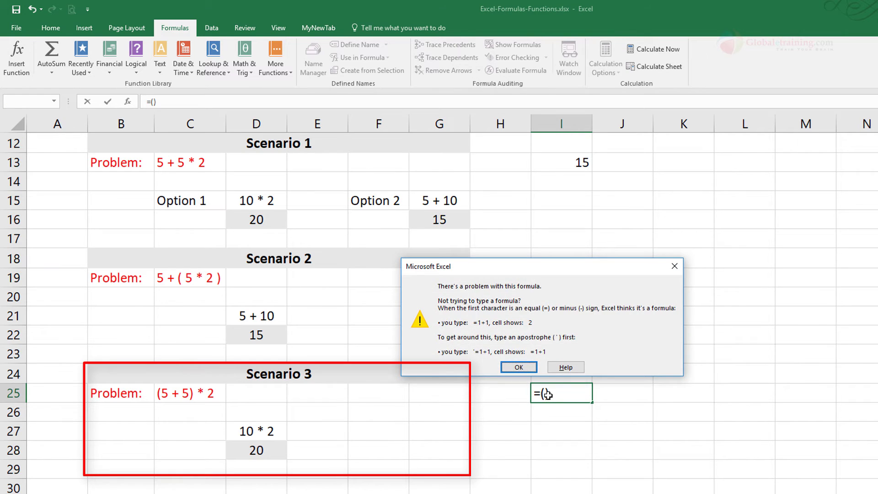
pyautogui.press('Return')
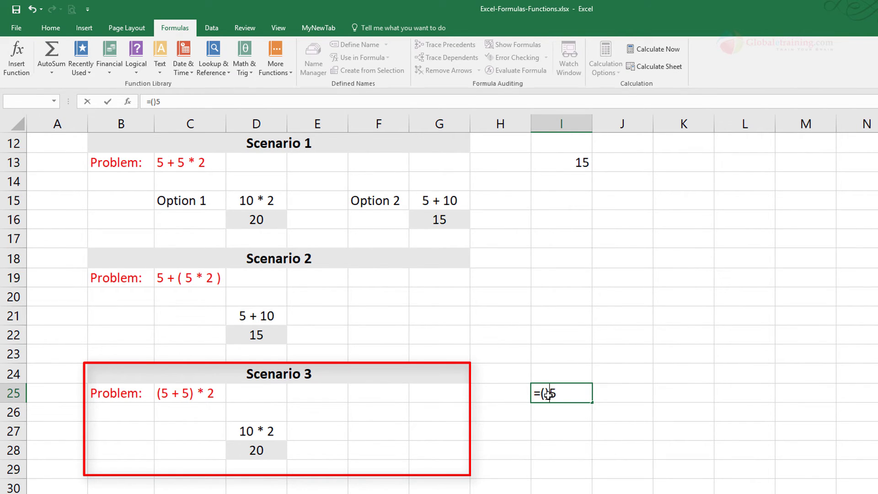
pyautogui.press('Delete')
pyautogui.write('5+5)*2')
pyautogui.press('Return')
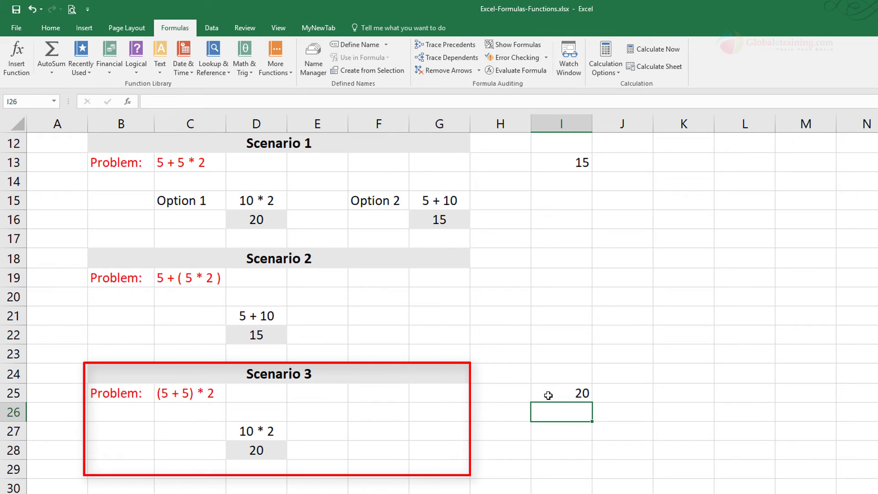
# Compare the test formula in cell I25 with the Scenario 3 answer in D28, and clear I25
pyautogui.click(558, 395)
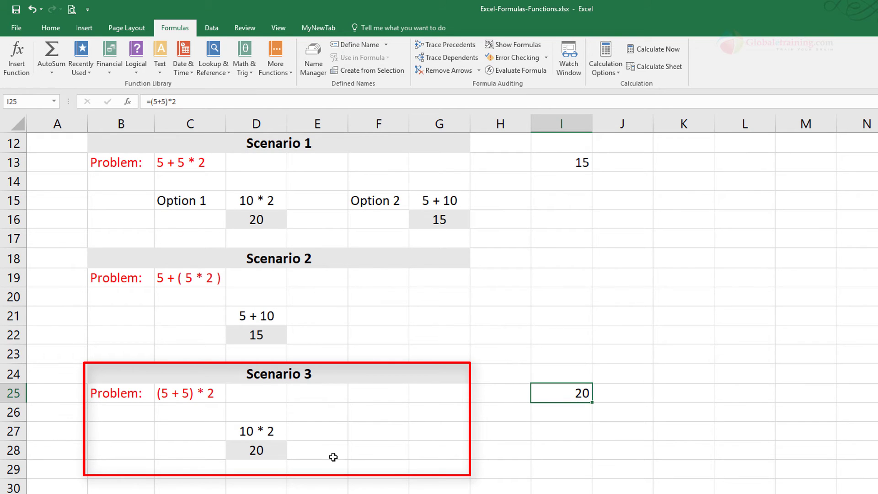
pyautogui.click(270, 454)
pyautogui.click(575, 396)
pyautogui.press('Delete')
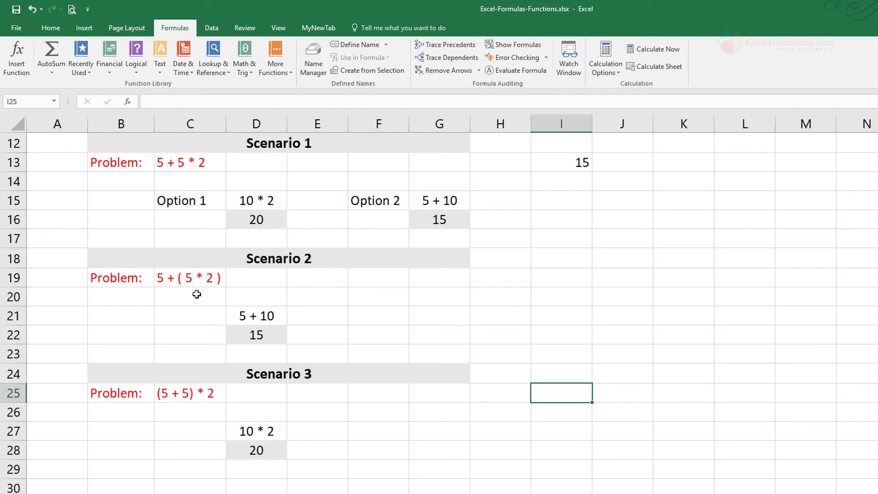
# Compare the bracket placement in the Scenario 2 problem in cell C19 with that in the Scenario 3 problem in cell C25
pyautogui.click(189, 280)
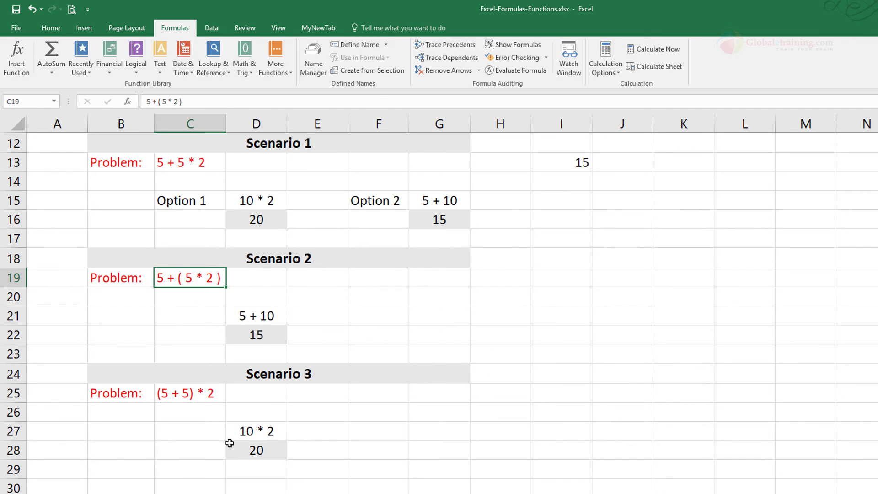
pyautogui.click(190, 396)
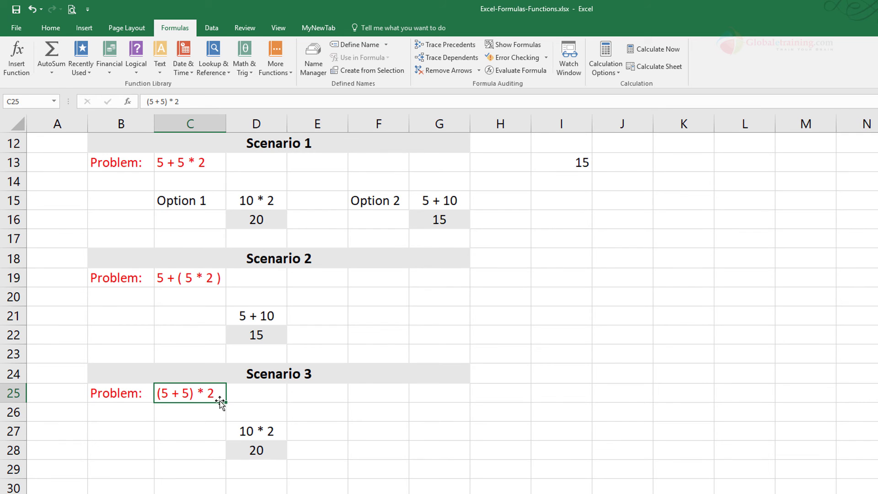
pyautogui.click(173, 101)
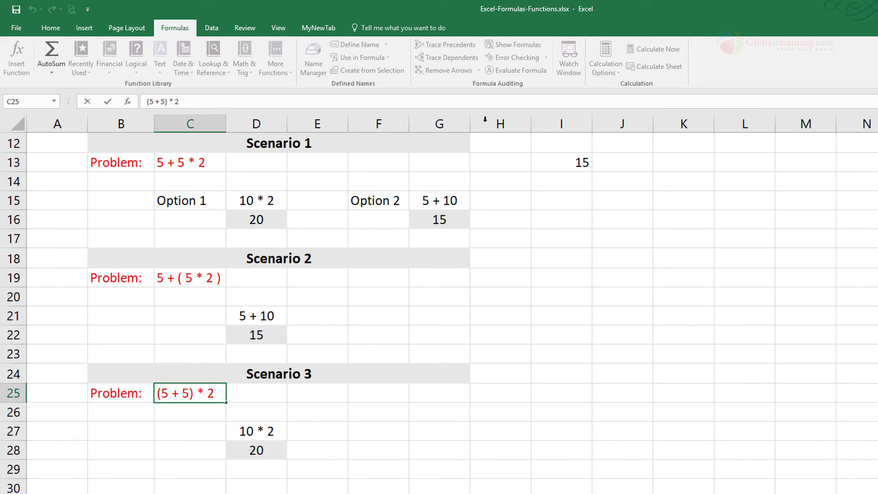